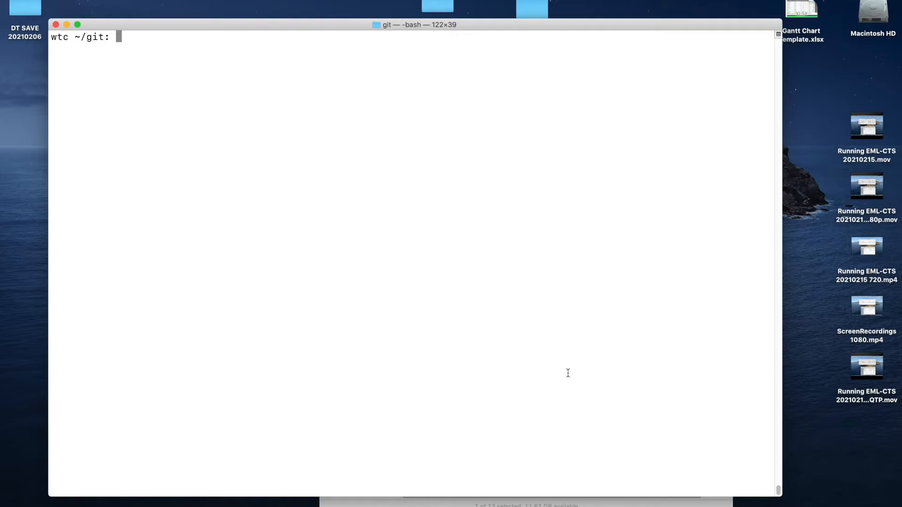
- List the contents of the git directory and change into the eml-cts-dev20210215 folder
text(ls)
key(Return)
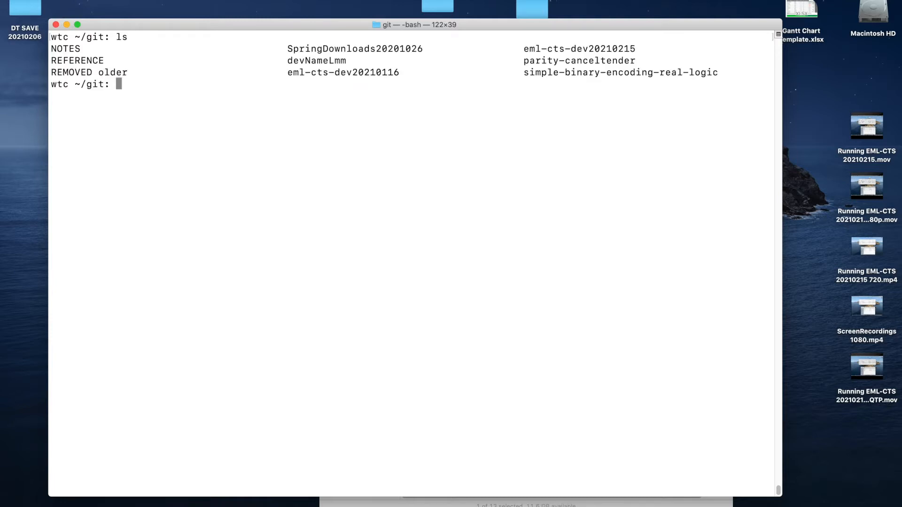
text(cd eml-cts-dev2021)
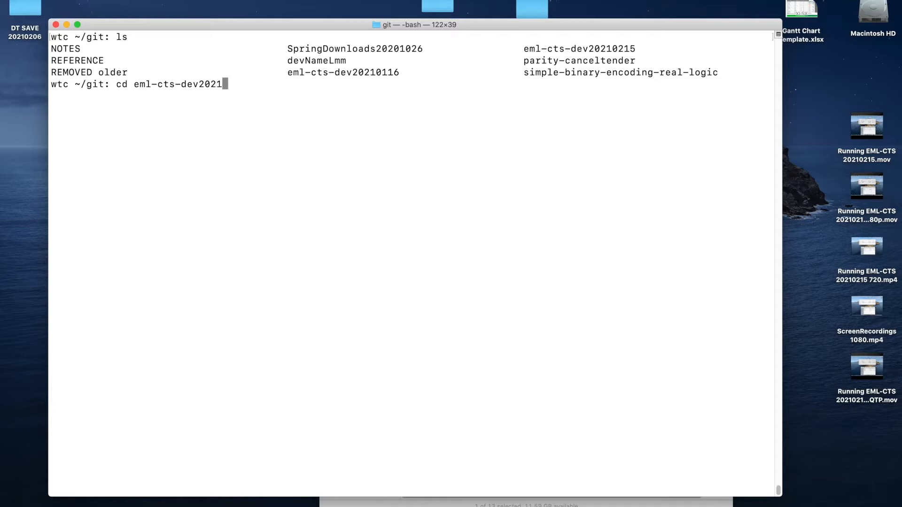
text(0215)
key(Return)
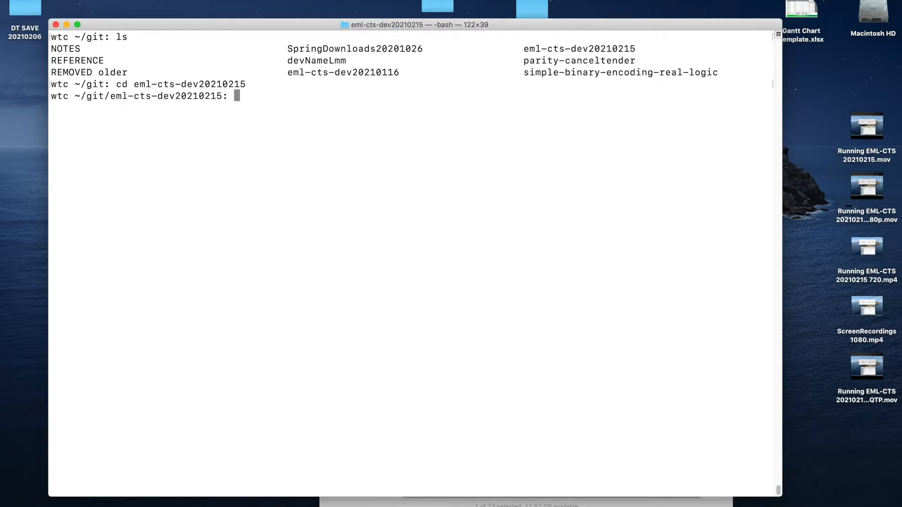
text(git init)
key(Return)
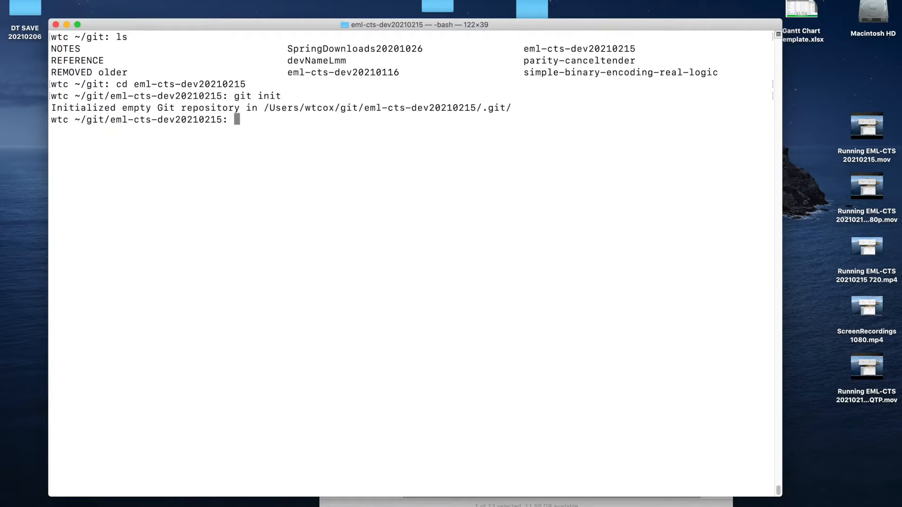
text(git clone)
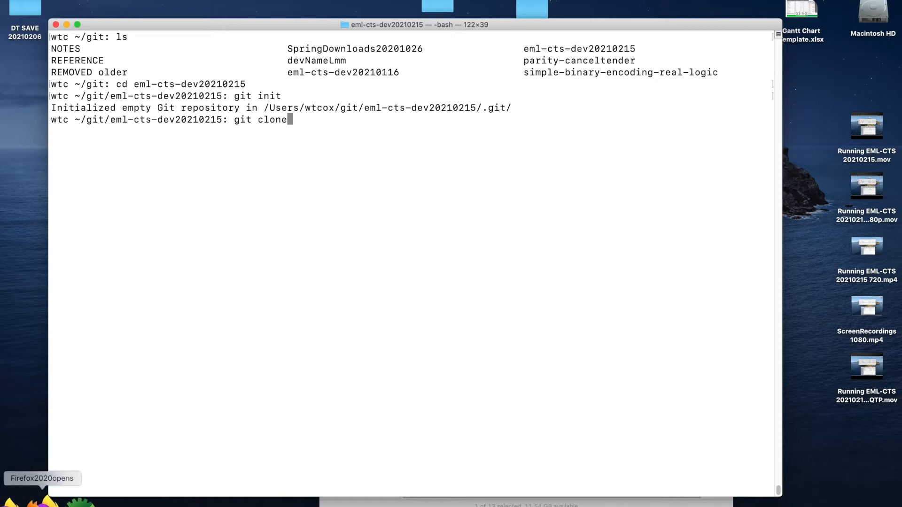
click(26, 501)
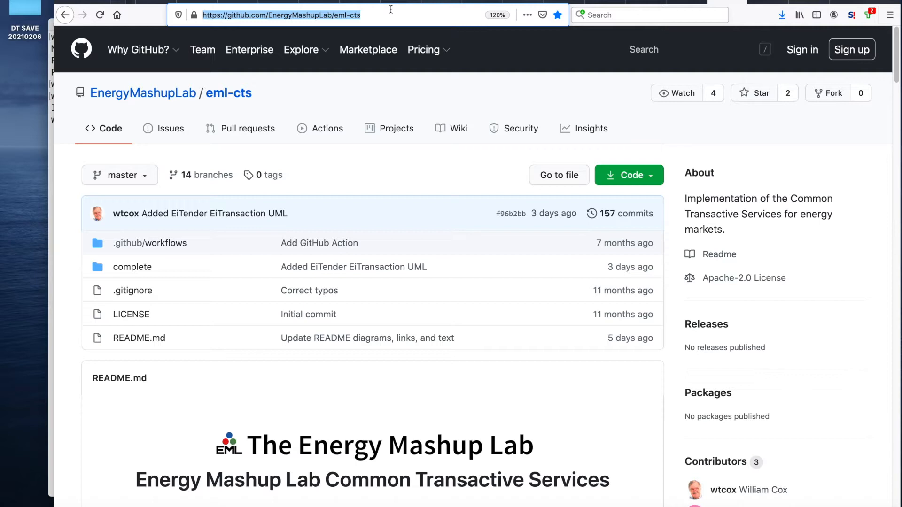
key(super+Tab)
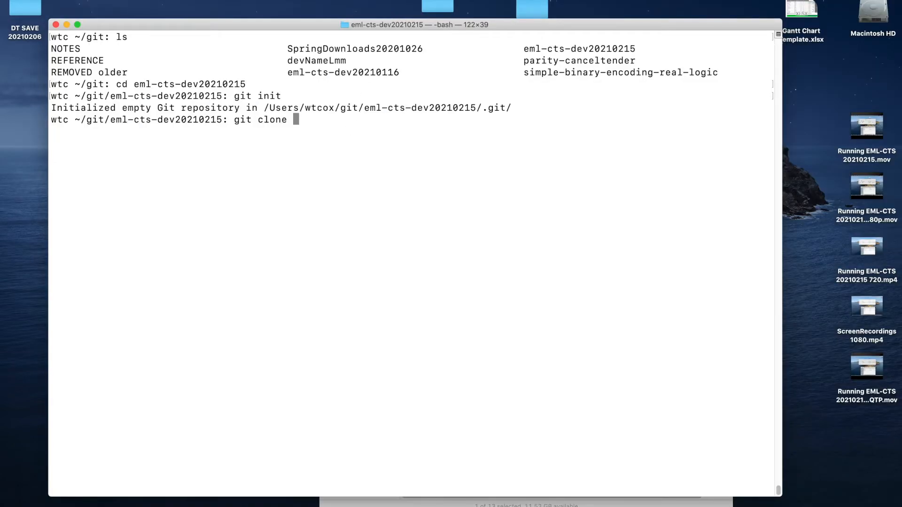
text(https://github.com/EnergyMashupLab/eml-cts)
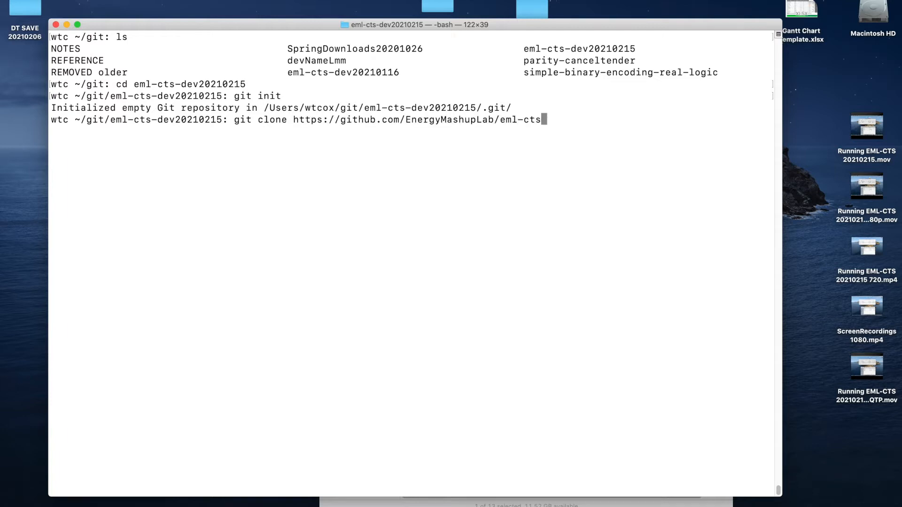
key(Return)
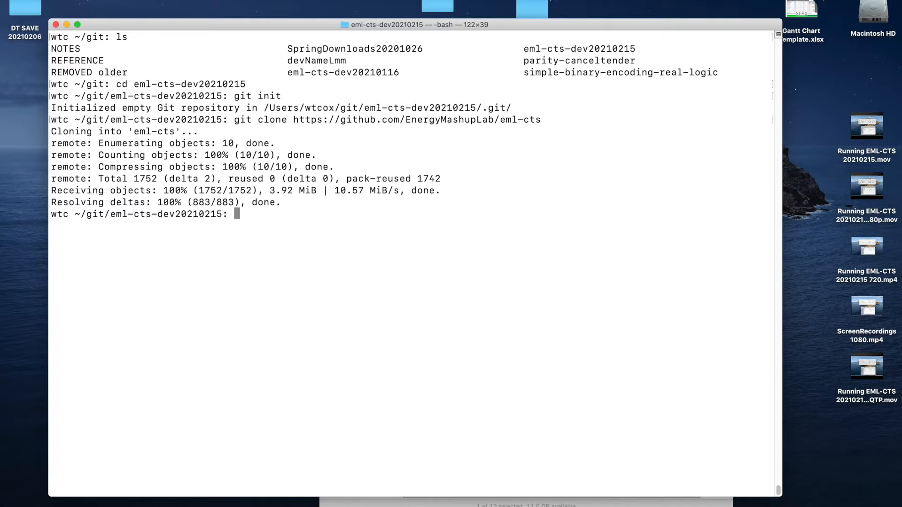
- Change into the cloned eml-cts folder and list its contents
text(ls)
key(Return)
text(cd )
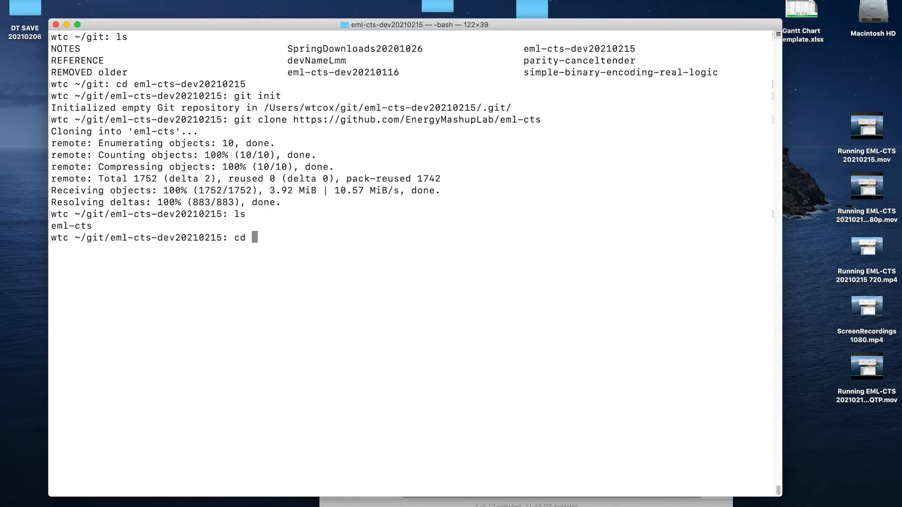
text(*)
key(Return)
text(ls)
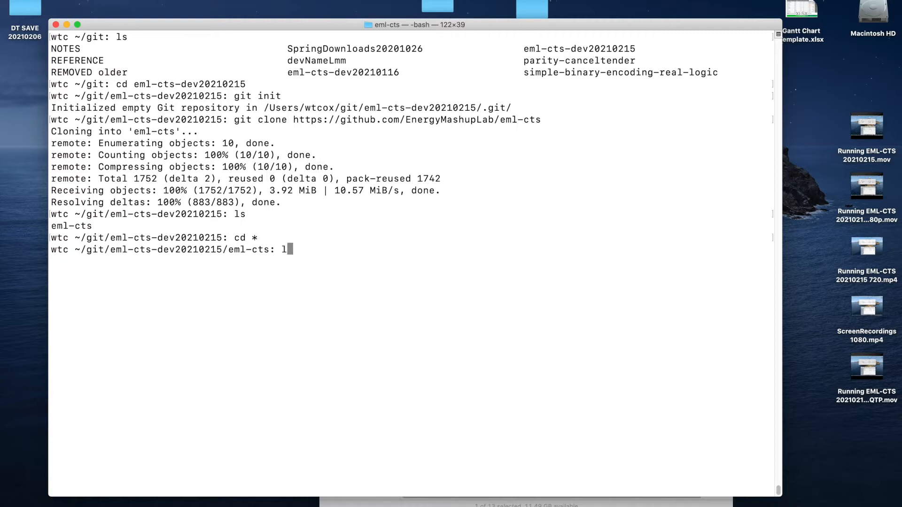
key(Return)
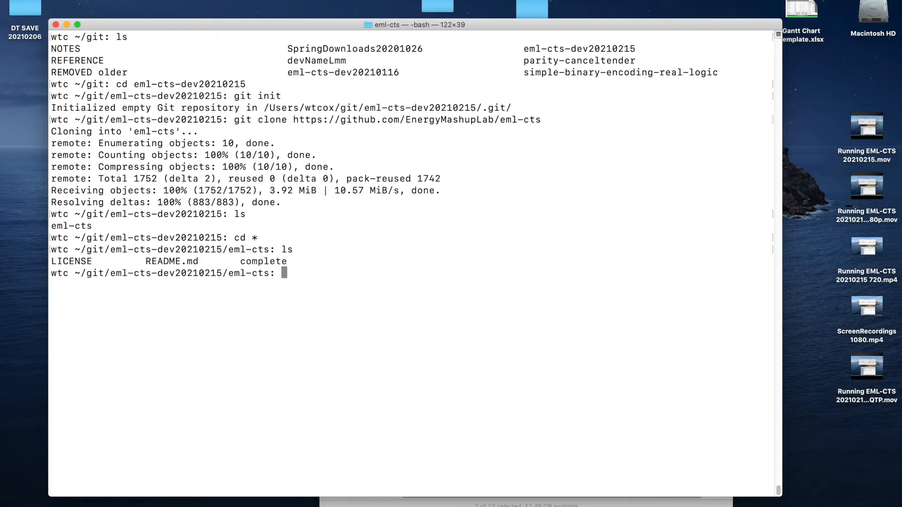
- Check the Git status of the cloned eml-cts repository
text(git status)
key(Return)
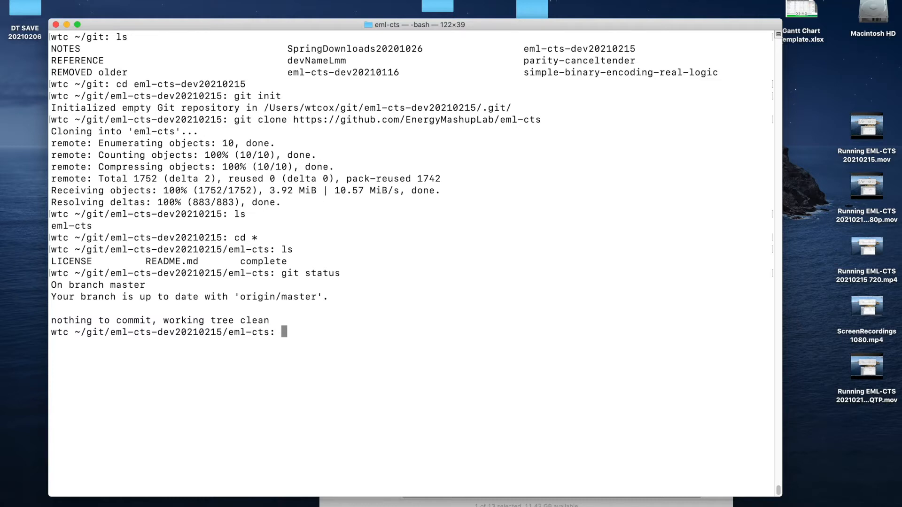
- Check out the dev branch of the cloned repository
text(git checkout dev)
key(Return)
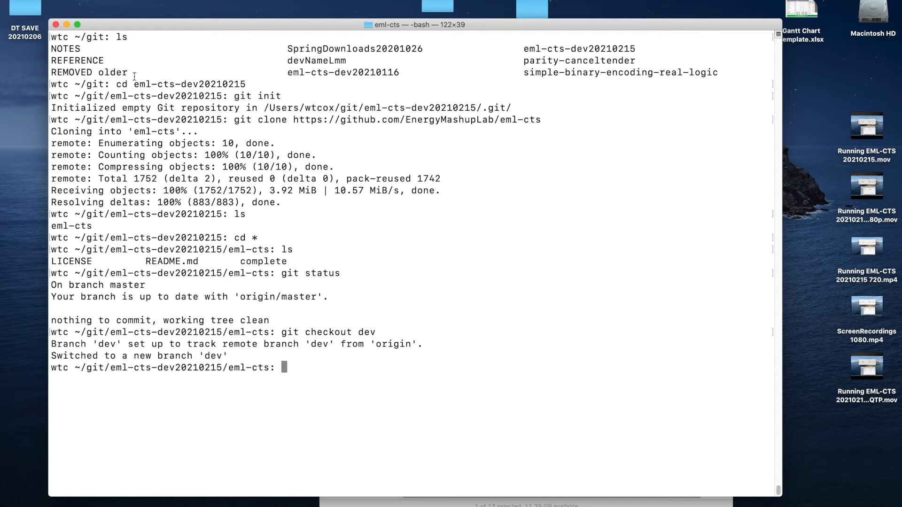
- Switch to Spring Tool Suite 4 and launch it with a new workspace folder named eml-cts-dev20210215 inside EclipseWorkspaces
drag(135, 83, 246, 83)
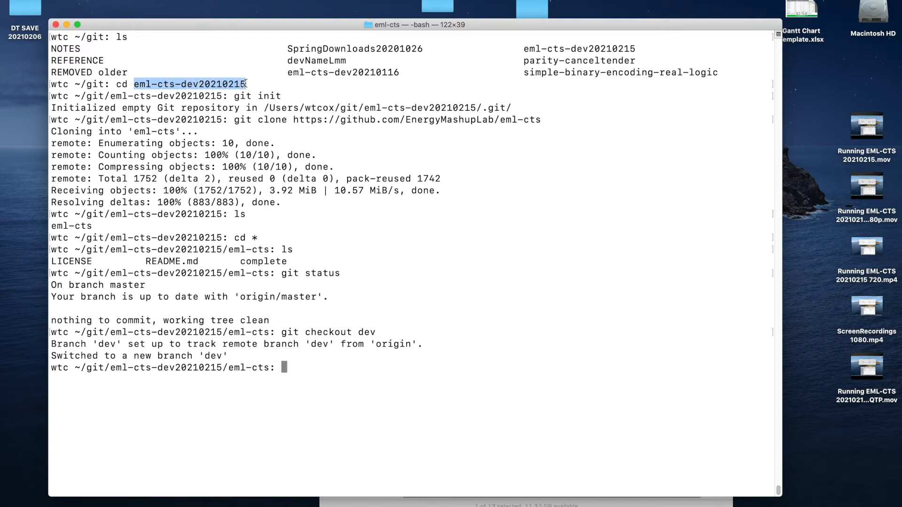
click(54, 501)
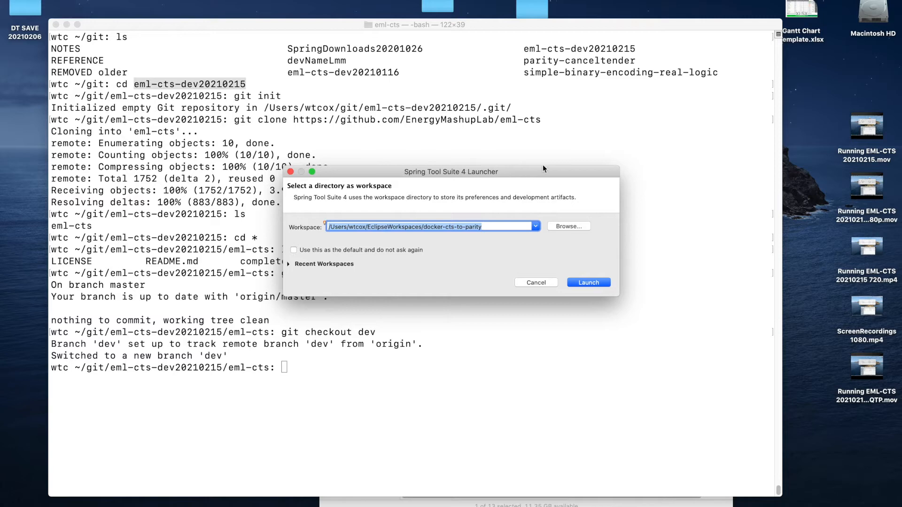
click(566, 227)
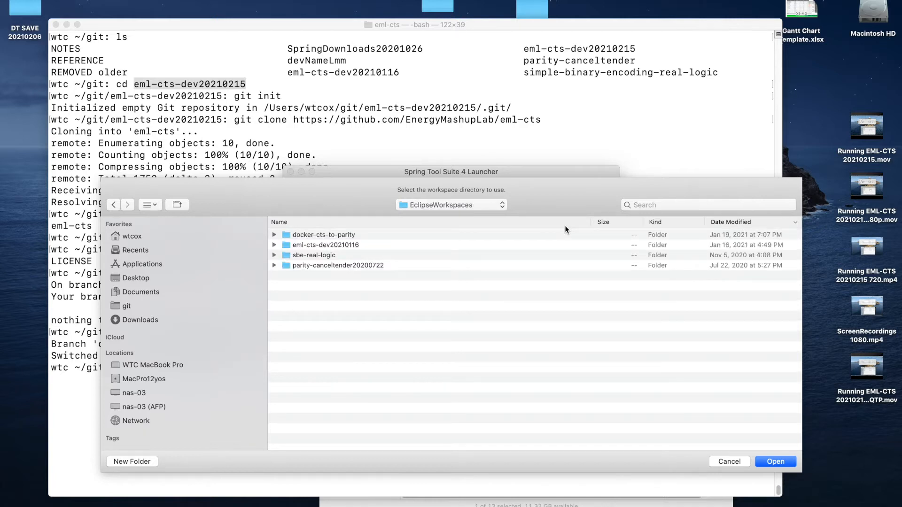
key(super+shift+n)
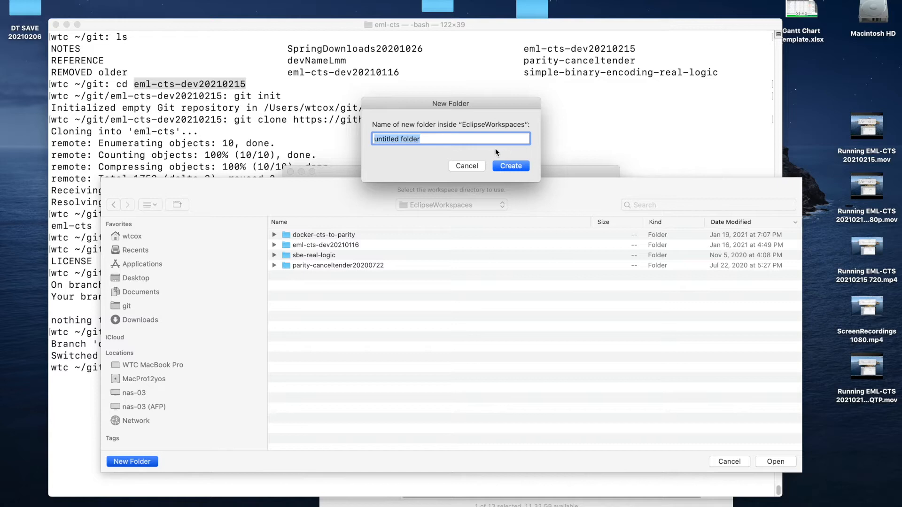
text(eml-cts-dev20210215)
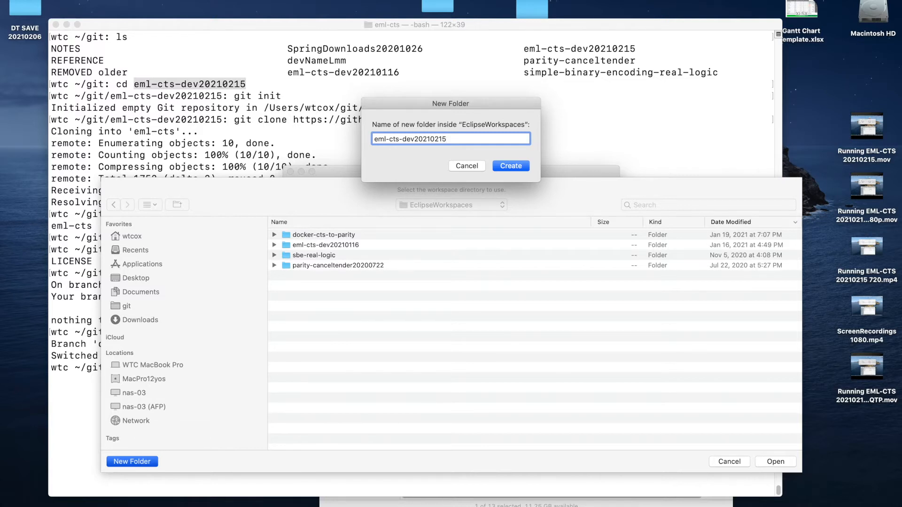
key(Return)
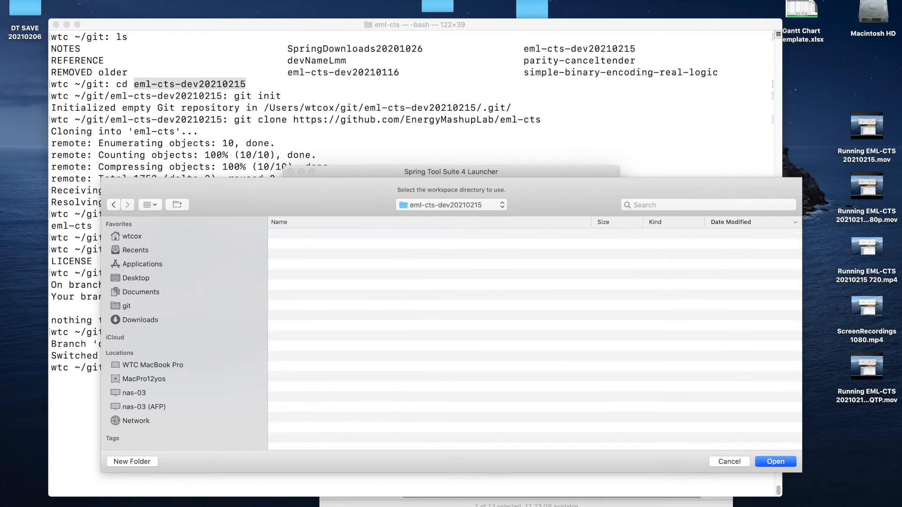
key(Return)
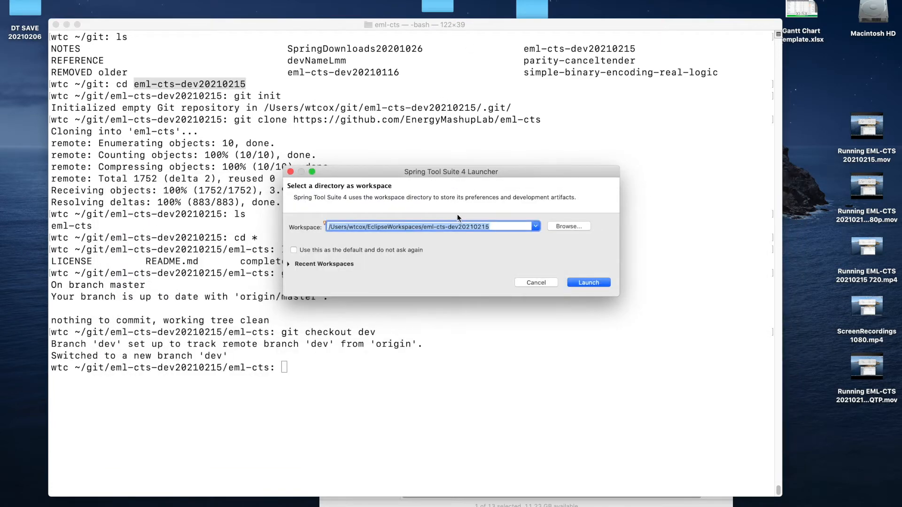
click(582, 284)
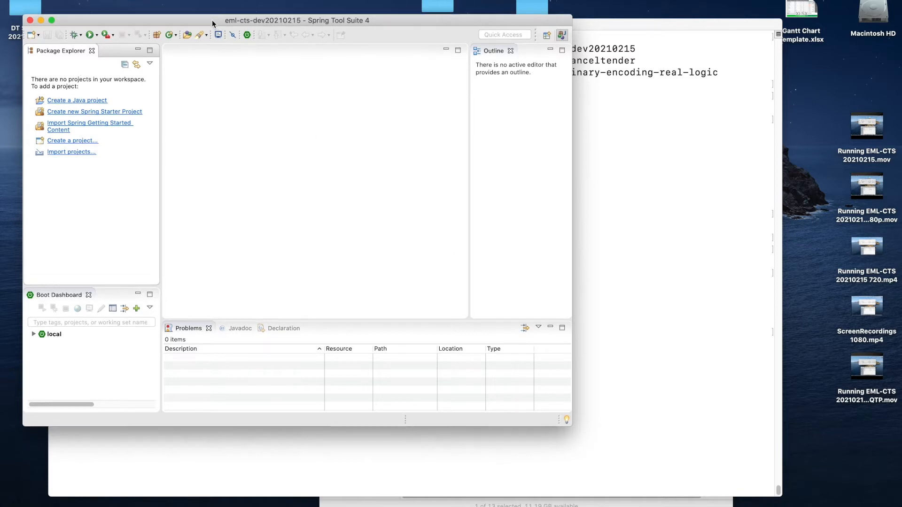
- Enlarge the workspace window and start a Projects from Git (with smart import) import, using an existing local repository as the source
drag(212, 19, 218, 13)
drag(577, 419, 630, 467)
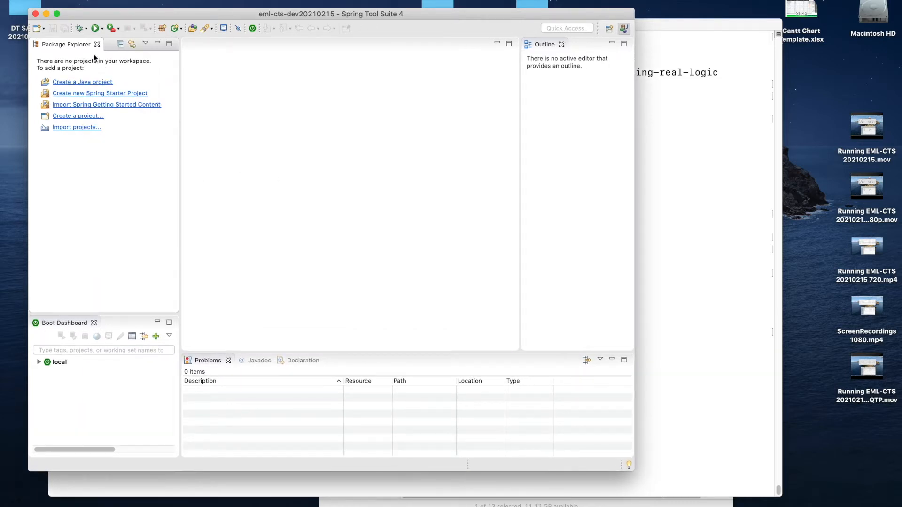
click(82, 128)
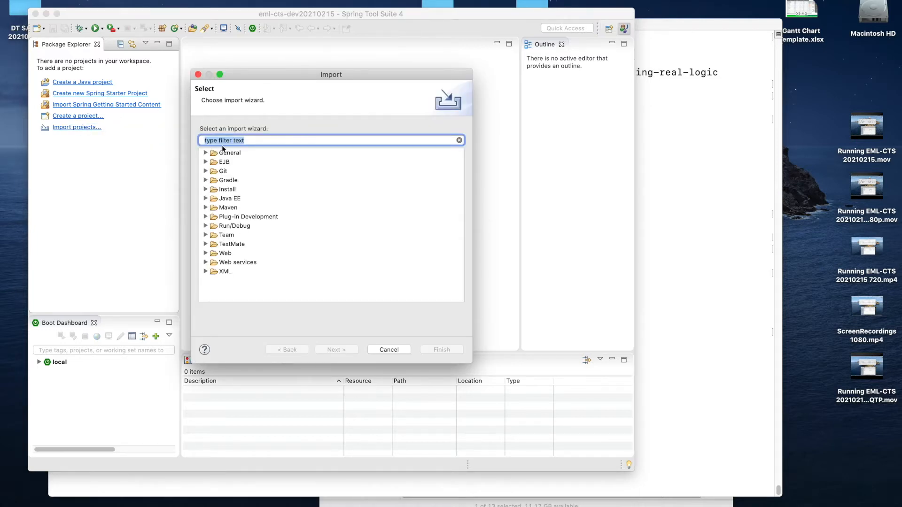
click(206, 171)
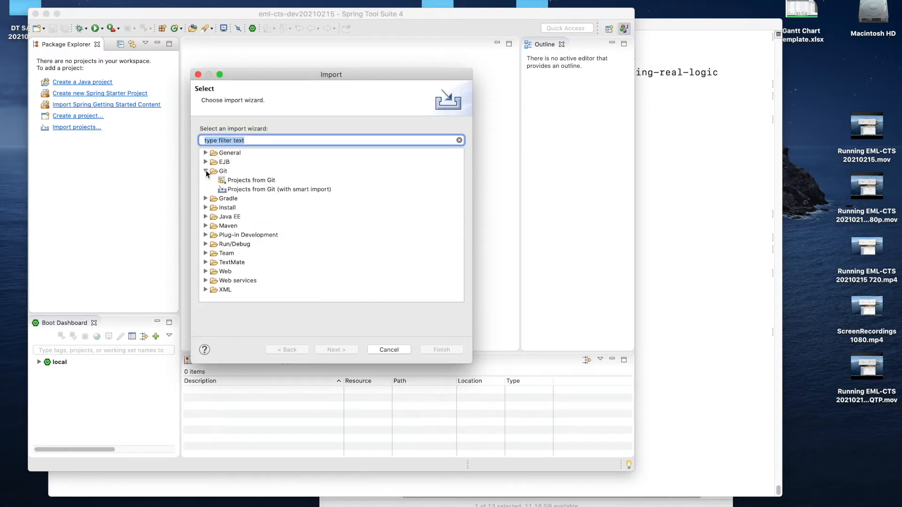
click(252, 190)
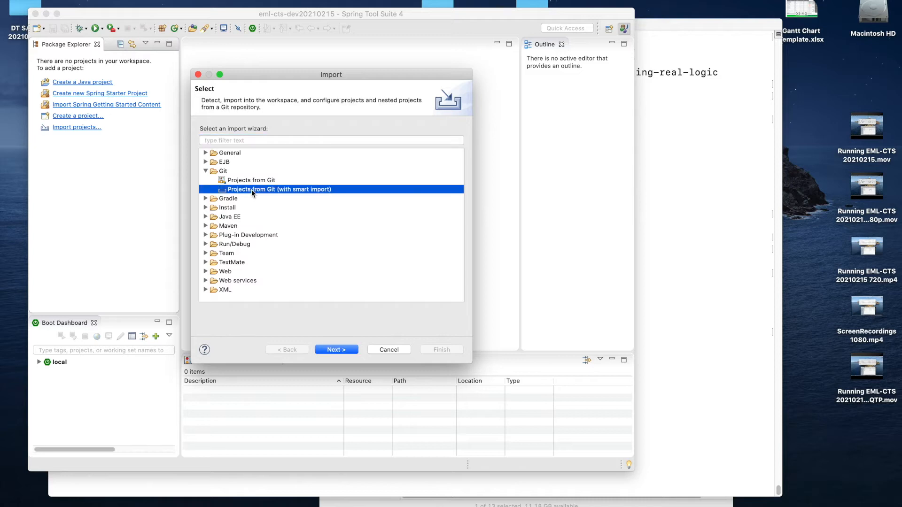
click(336, 350)
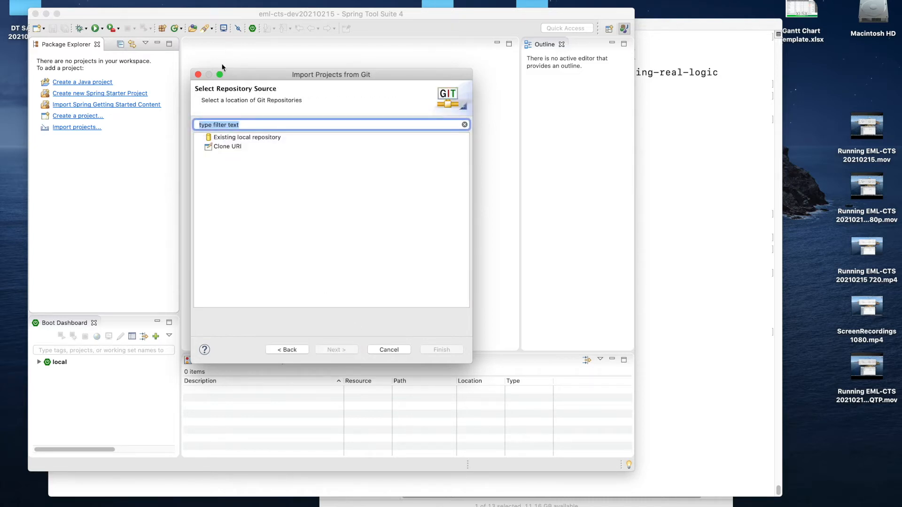
click(227, 138)
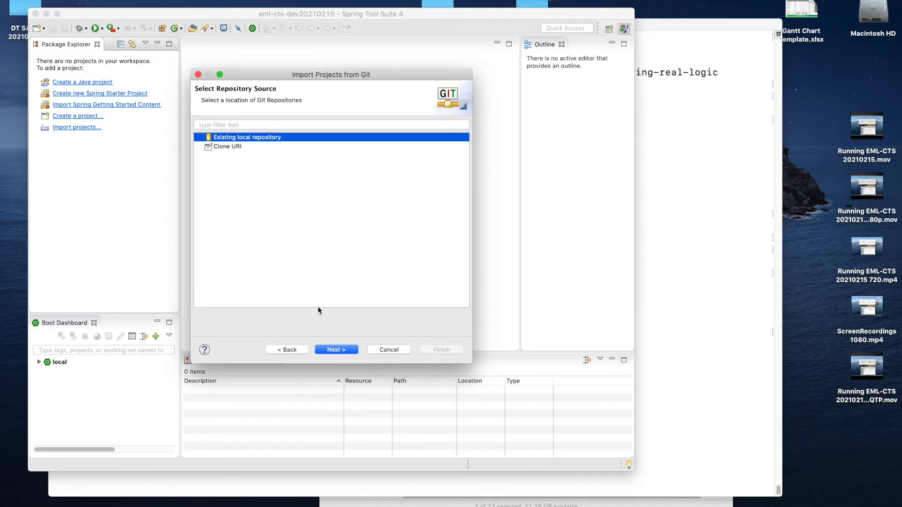
click(339, 350)
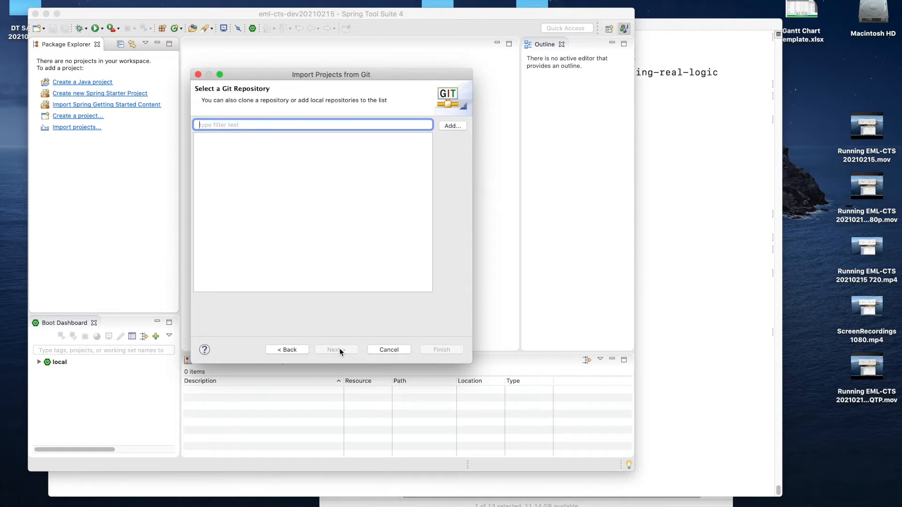
- Add the local eml-cts-dev20210215 Git repository to the list of repositories available for import
click(452, 125)
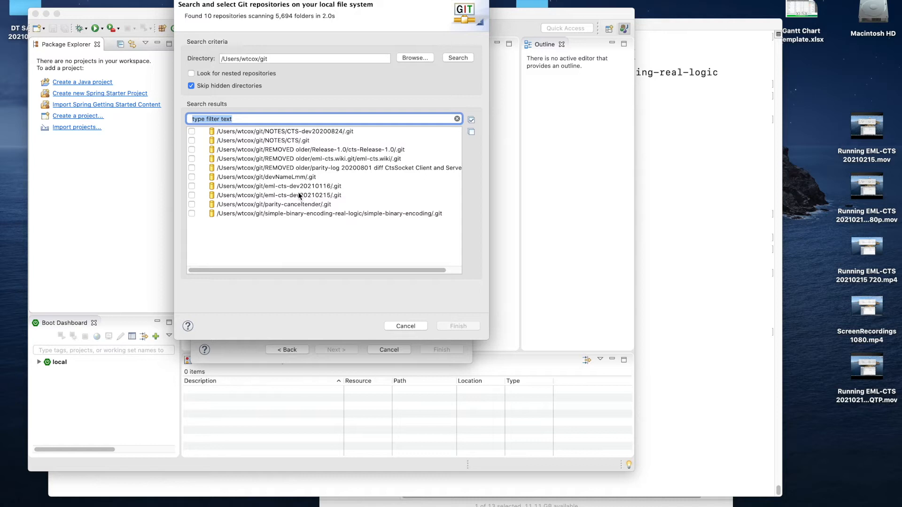
click(322, 194)
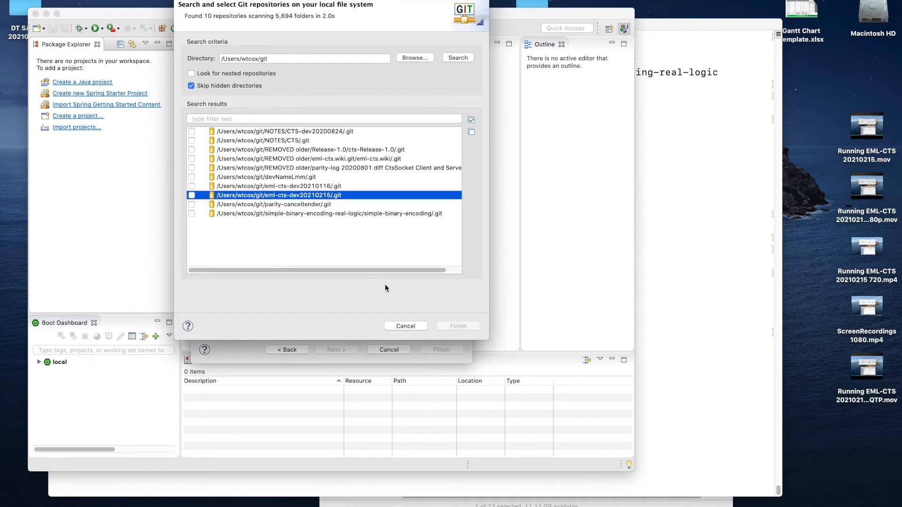
click(192, 195)
click(449, 325)
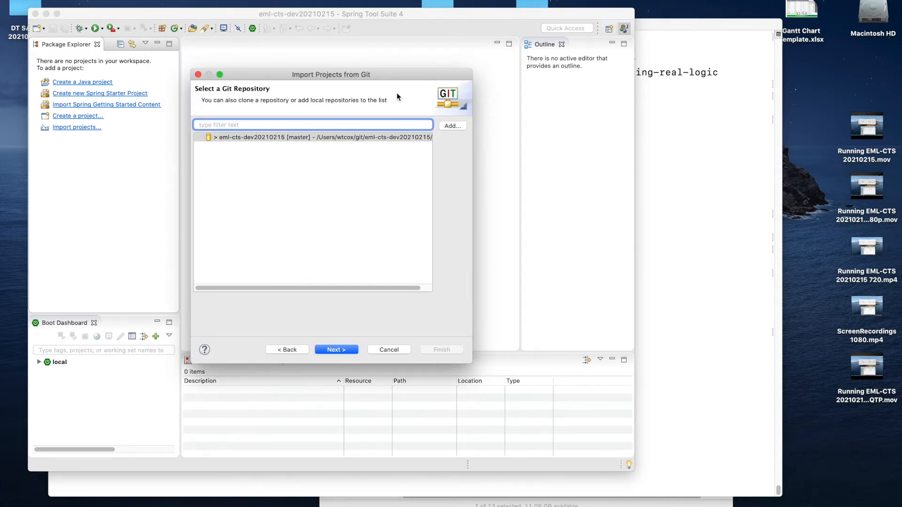
- Import only the eml-cts-dev20210215/eml-cts/complete Maven project from the repository, excluding the root eml-cts-dev20210215 folder
click(348, 351)
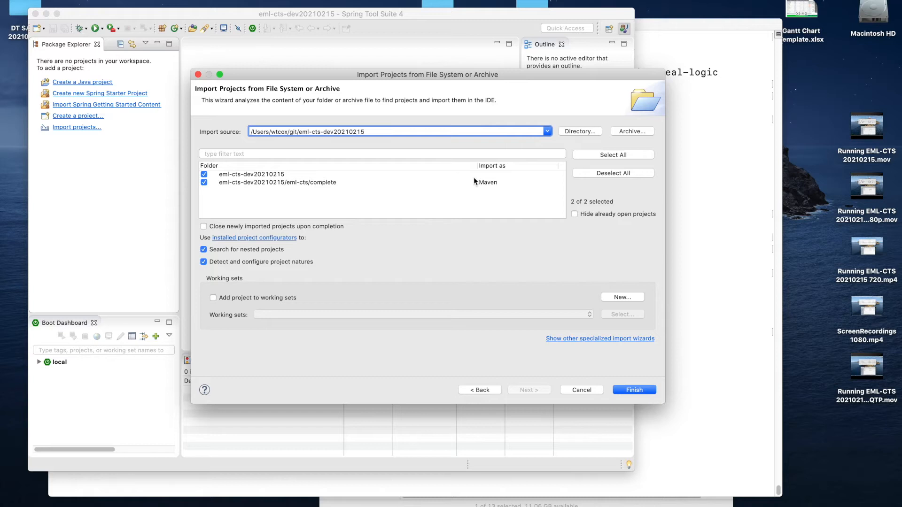
click(204, 174)
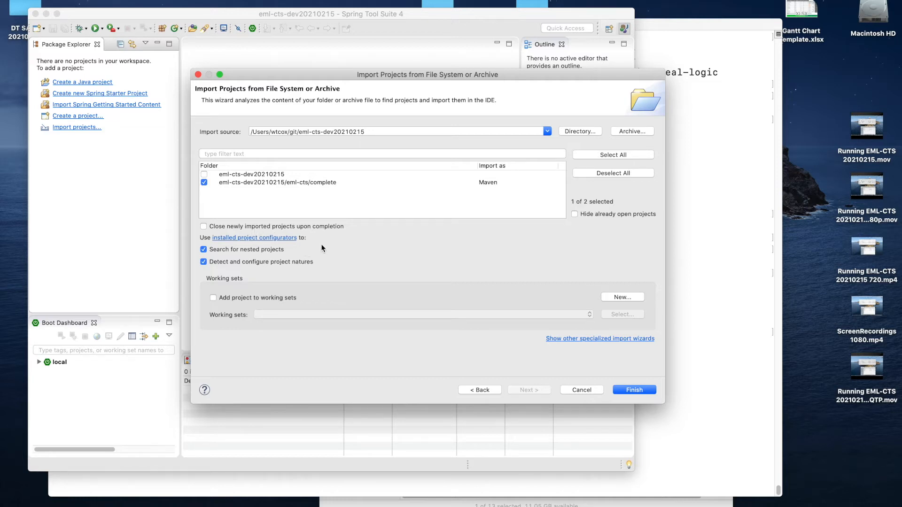
click(634, 391)
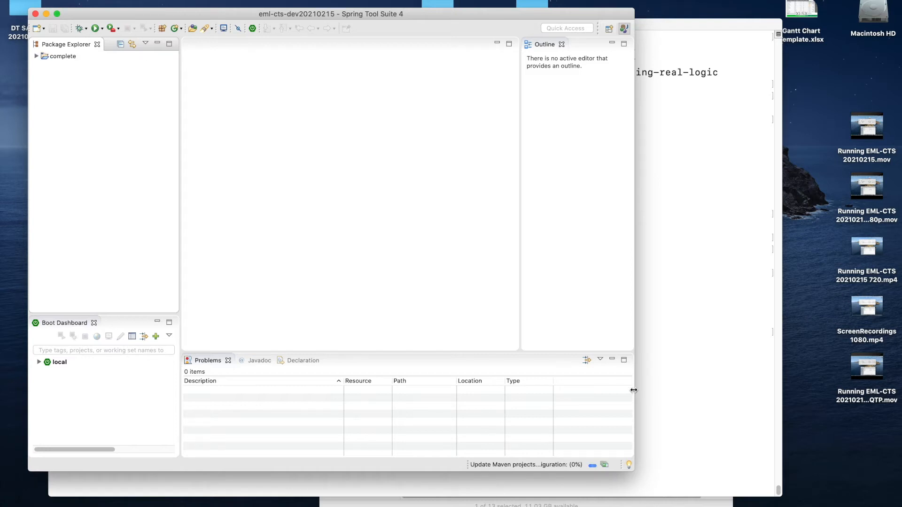
- Expand the imported complete project and clean all projects so they rebuild from scratch
click(36, 56)
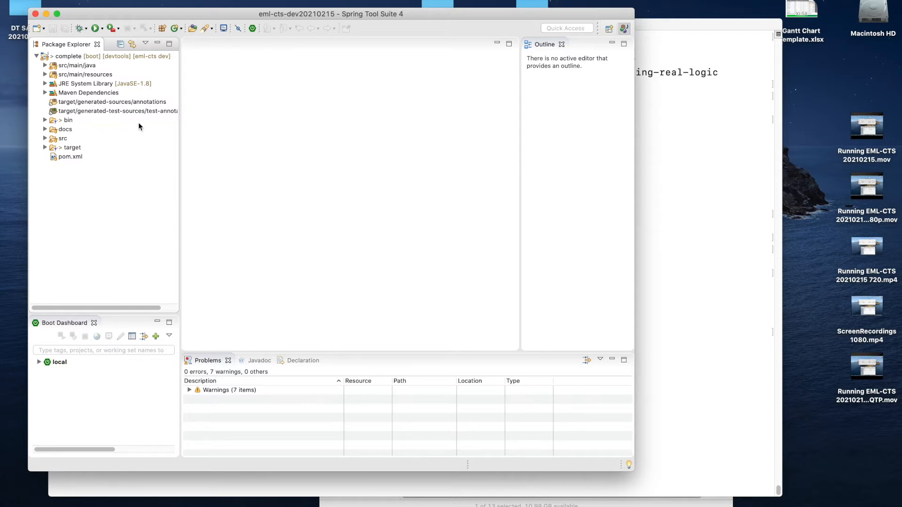
drag(133, 14, 142, 6)
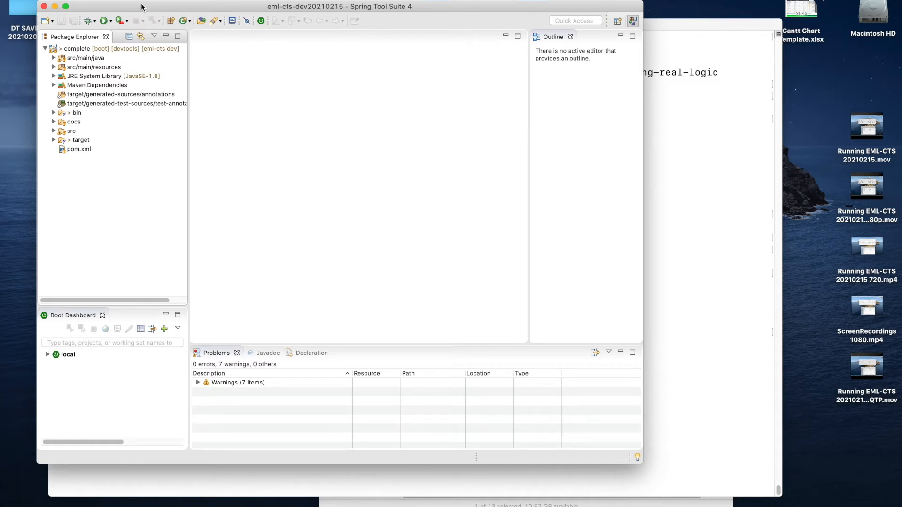
click(63, 48)
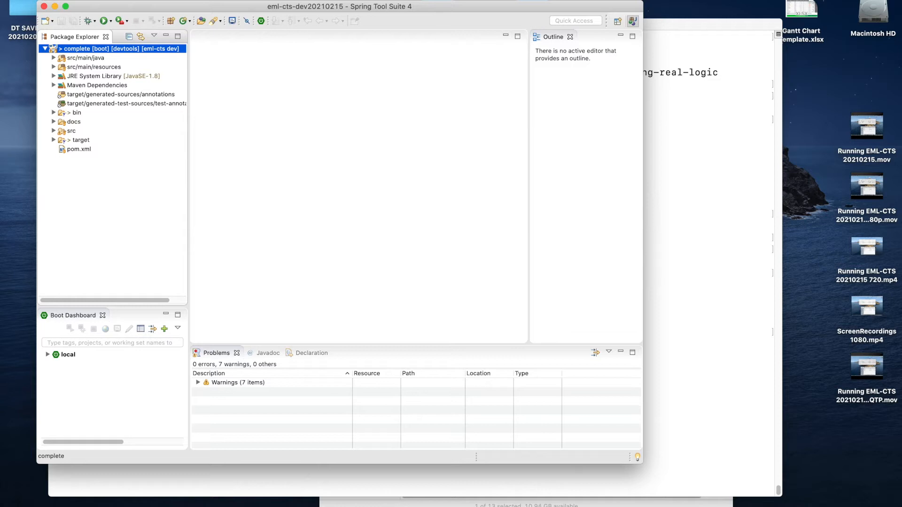
click(311, 0)
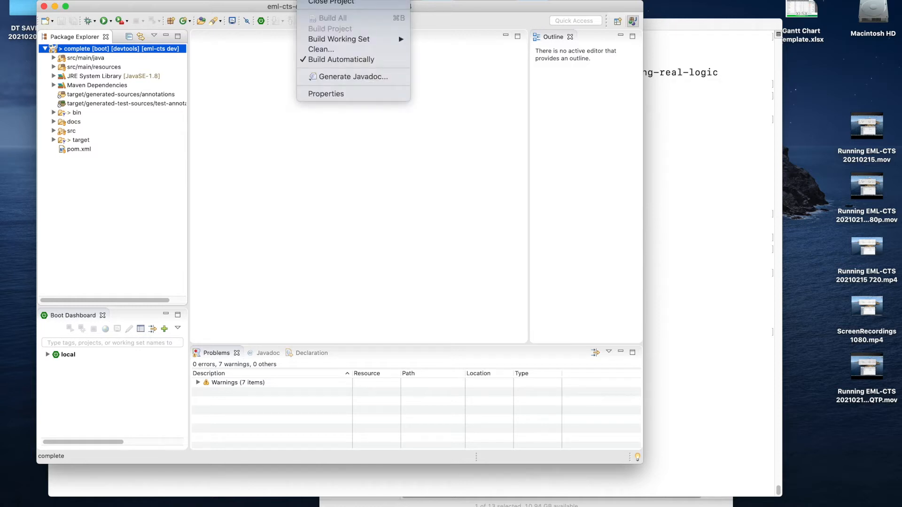
click(323, 49)
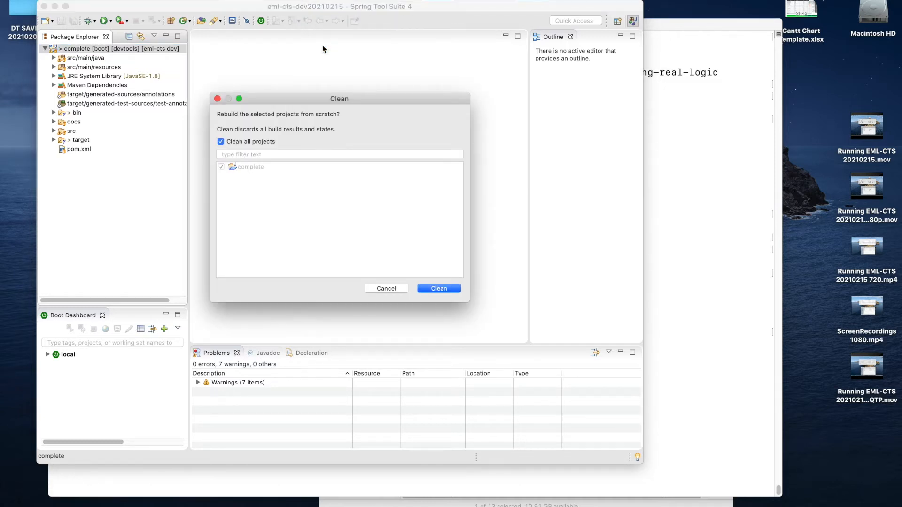
click(435, 289)
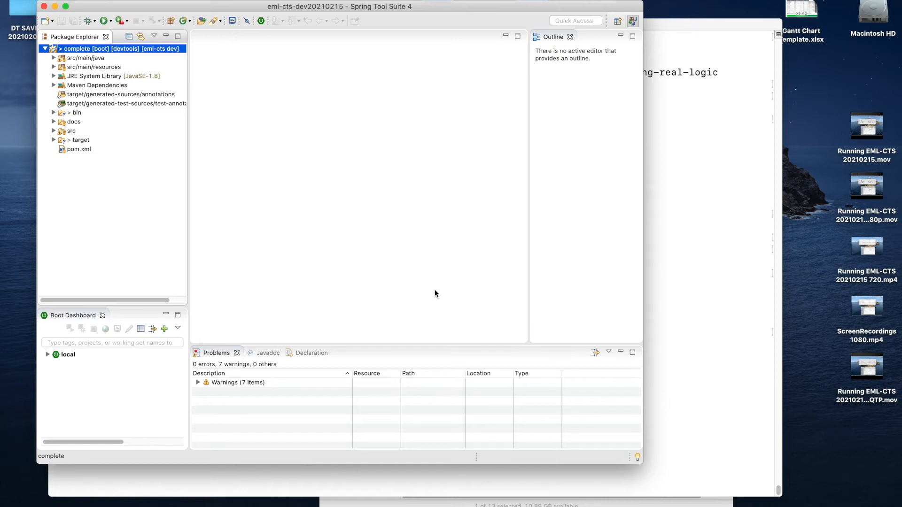
- Examine the build warnings in the Problems view, enlarging the workspace window and widening the Description column
click(198, 382)
scroll(206, 399, down, 1)
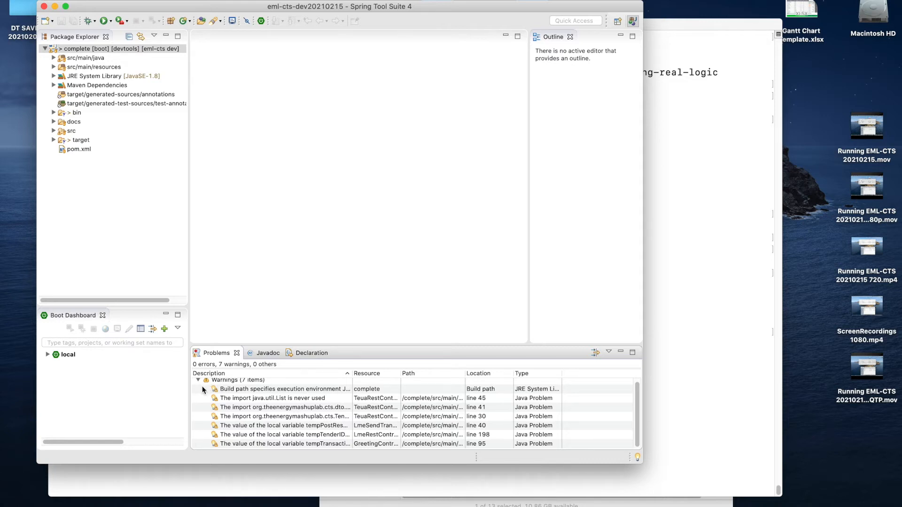
scroll(327, 416, down, 1)
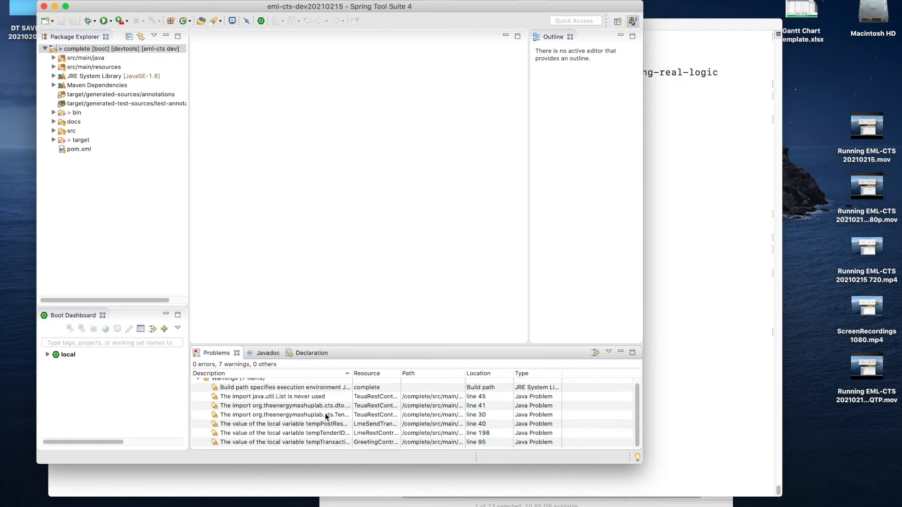
scroll(323, 412, up, 1)
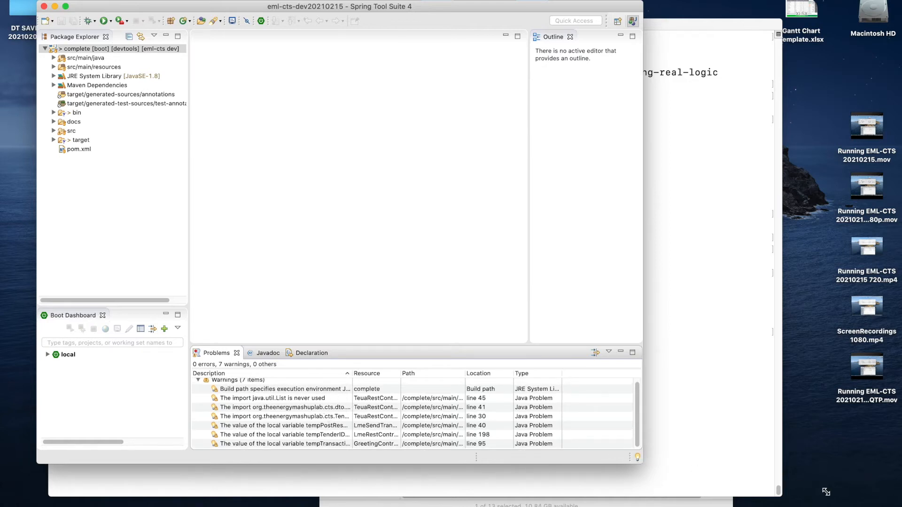
drag(826, 491, 828, 493)
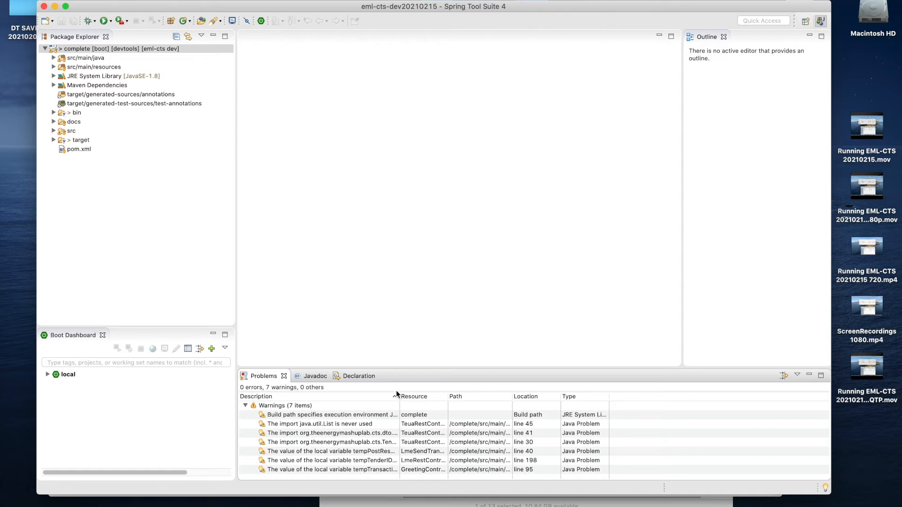
drag(400, 394, 484, 392)
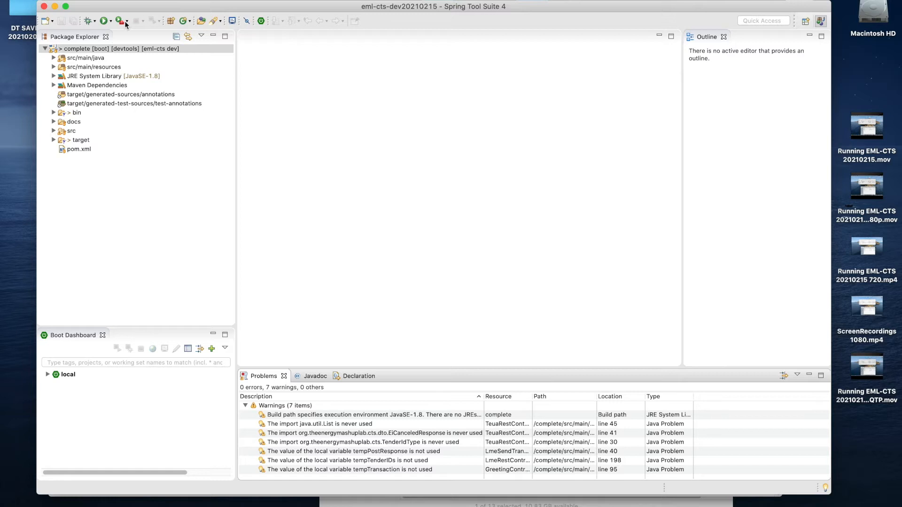
- Run the complete project as a Spring Boot App and enlarge the Console area to show more of its log
click(70, 49)
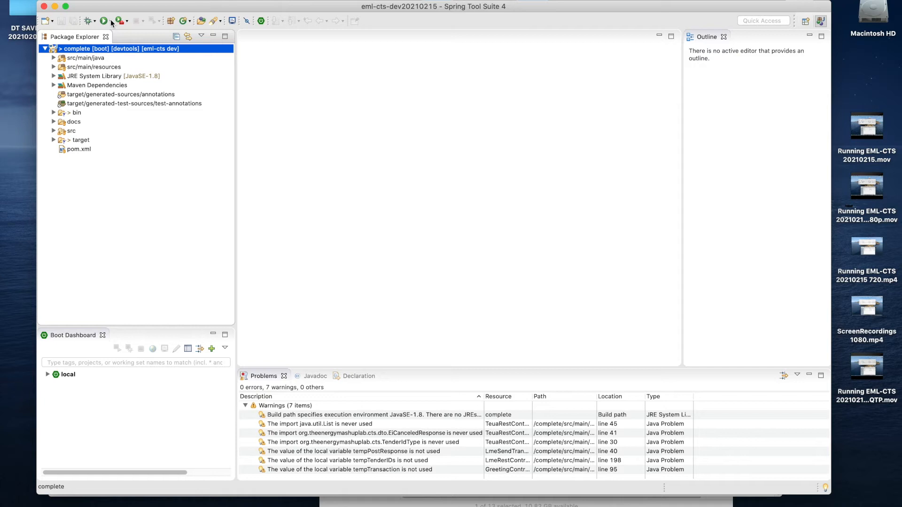
click(342, 0)
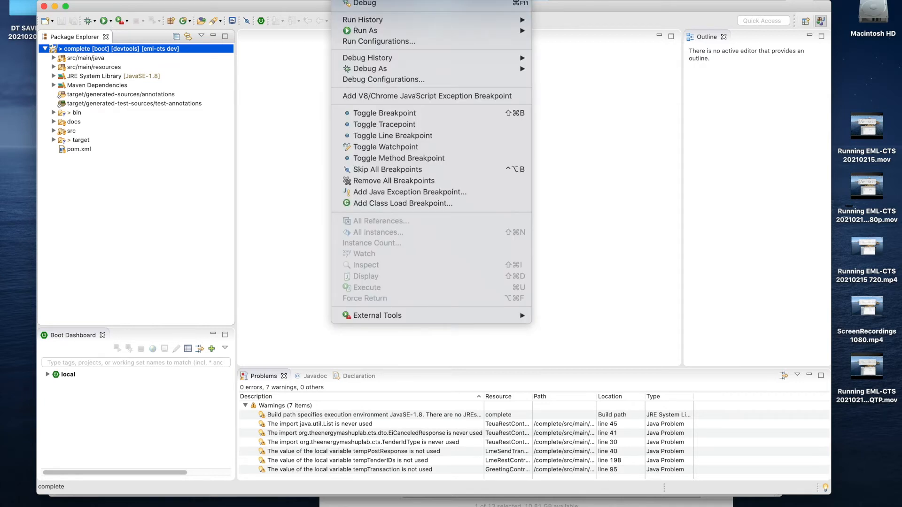
mouse_move(371, 32)
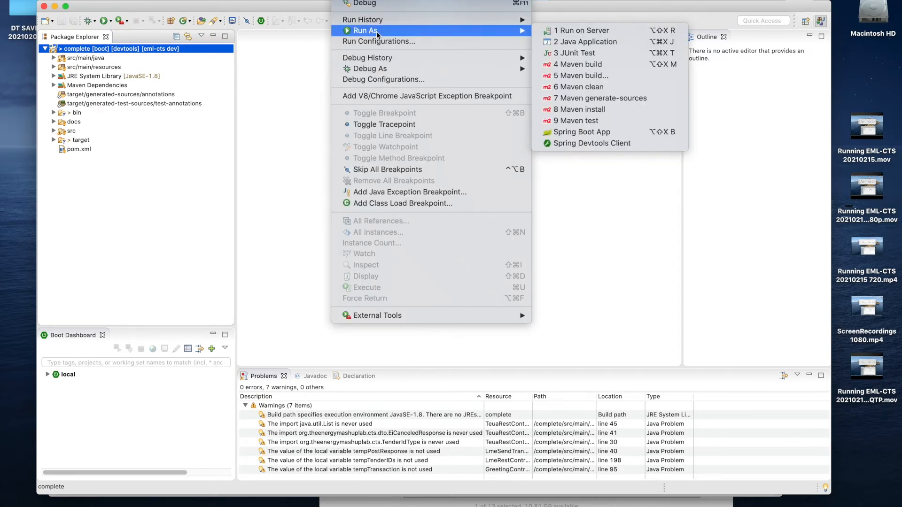
click(566, 133)
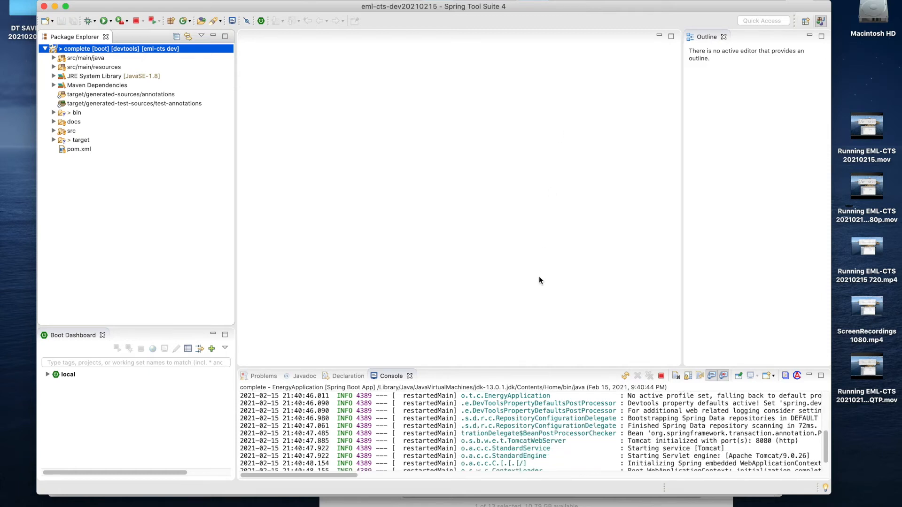
click(539, 369)
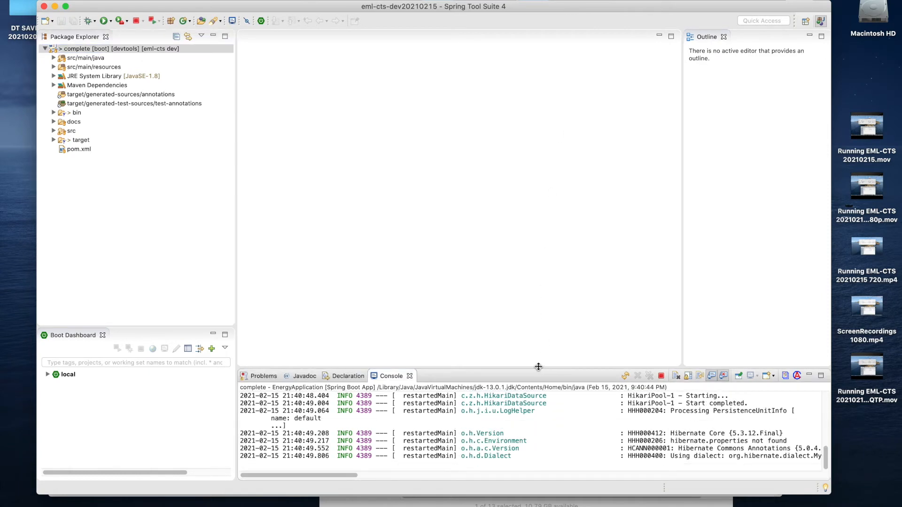
drag(539, 369, 537, 244)
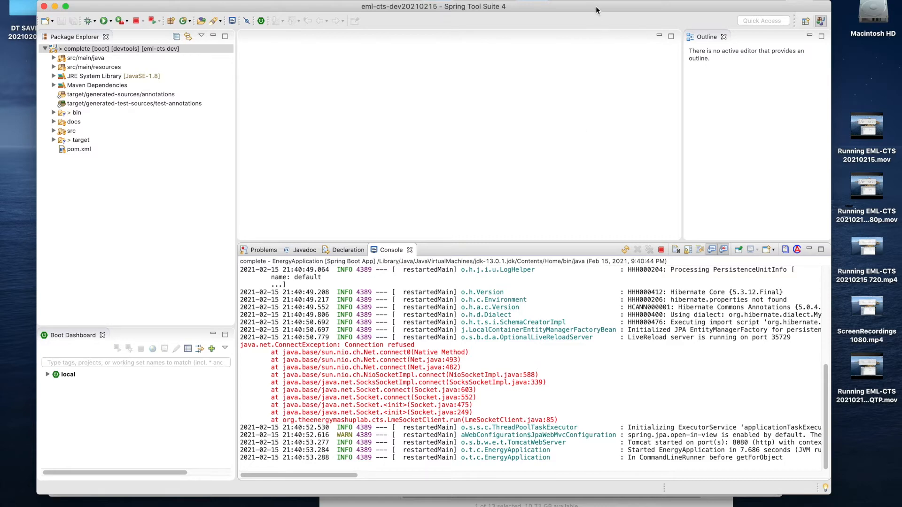
drag(596, 7, 594, 15)
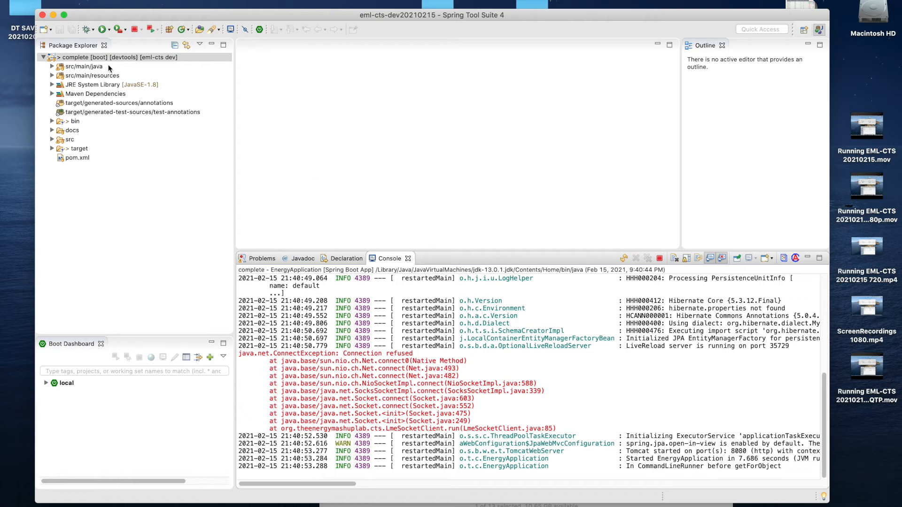
- Examine the source files in the org.theenergymashuplab.cts and org.theenergymashuplab.cts.controller packages under src/main/java, widening the Package Explorer
click(51, 64)
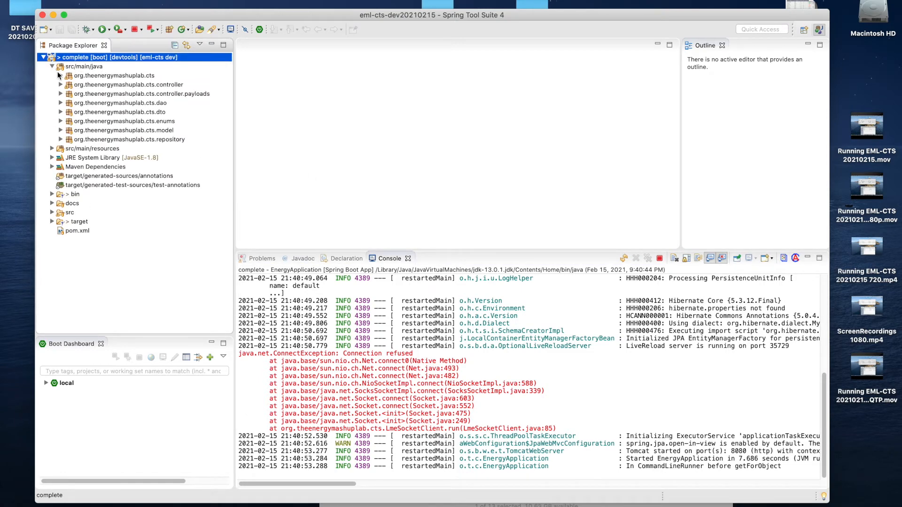
click(60, 75)
scroll(77, 175, down, 5)
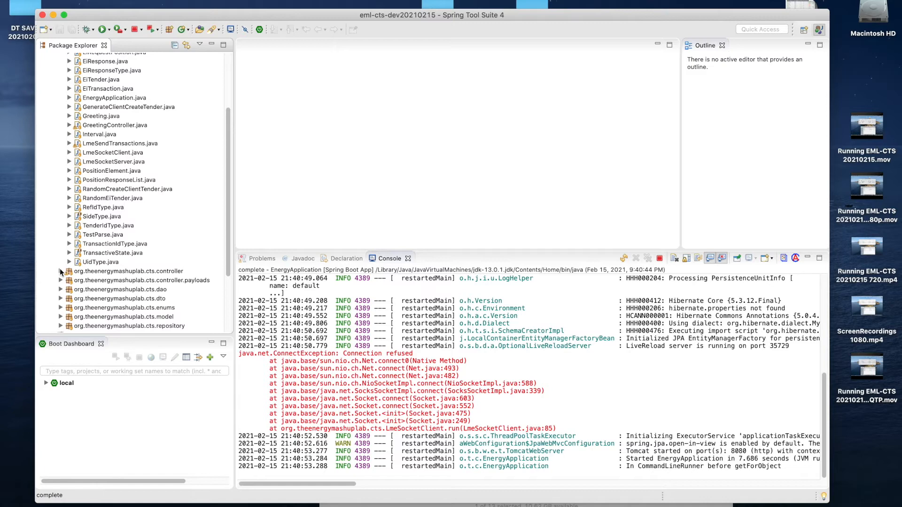
click(61, 272)
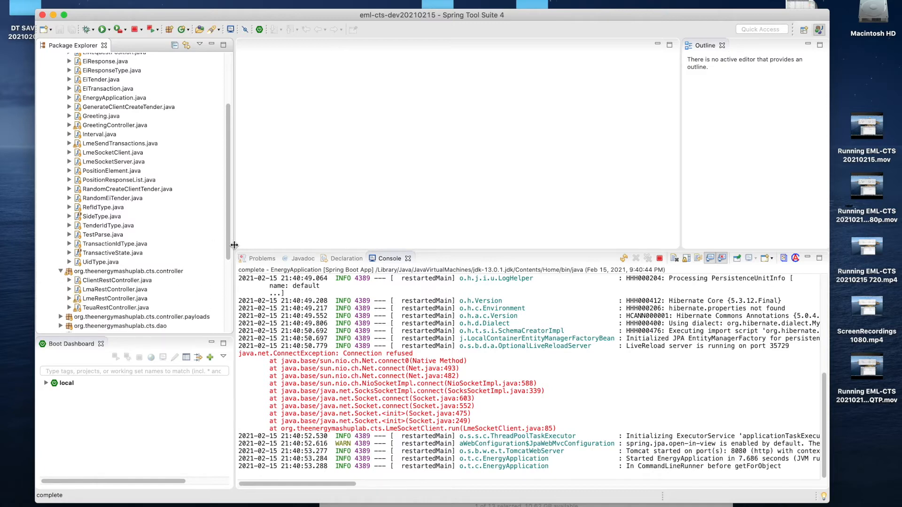
drag(235, 246, 295, 249)
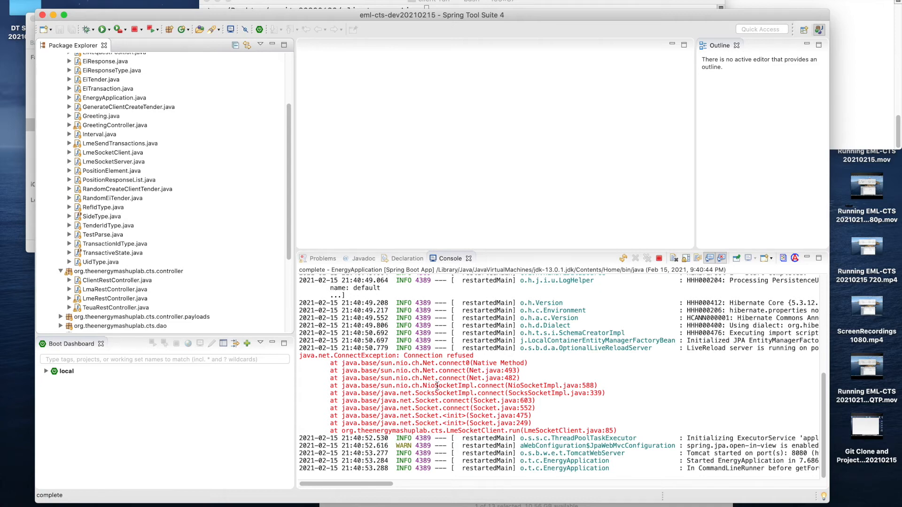
- Switch to the Terminal windows and run !java in system-run to start the Parity system, and in client-run to start the Parity client
click(631, 4)
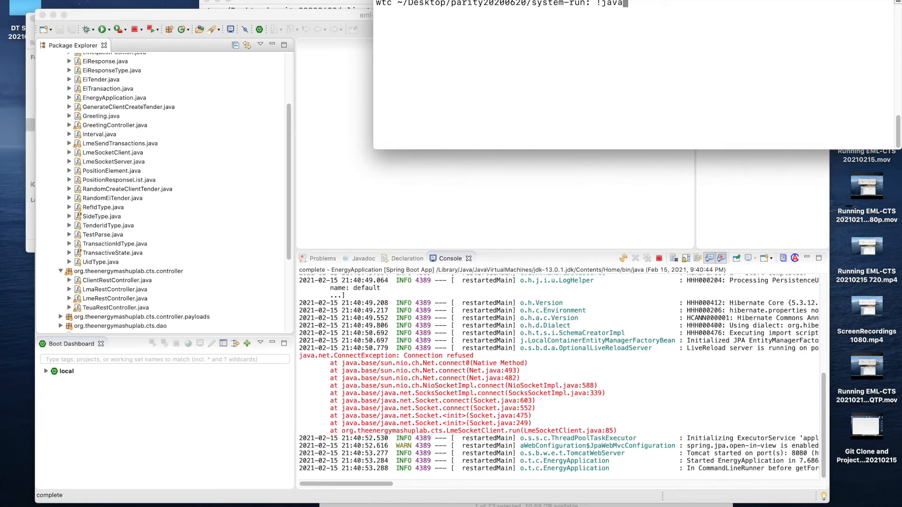
key(Return)
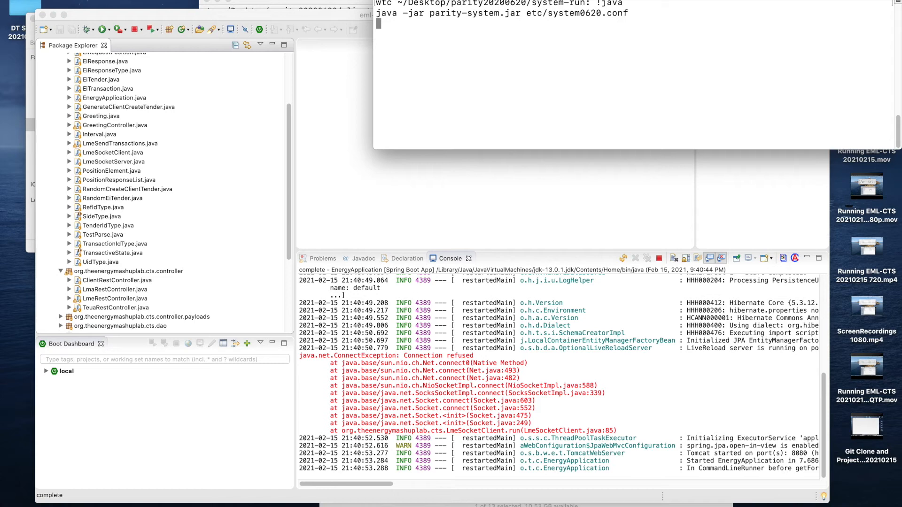
click(350, 3)
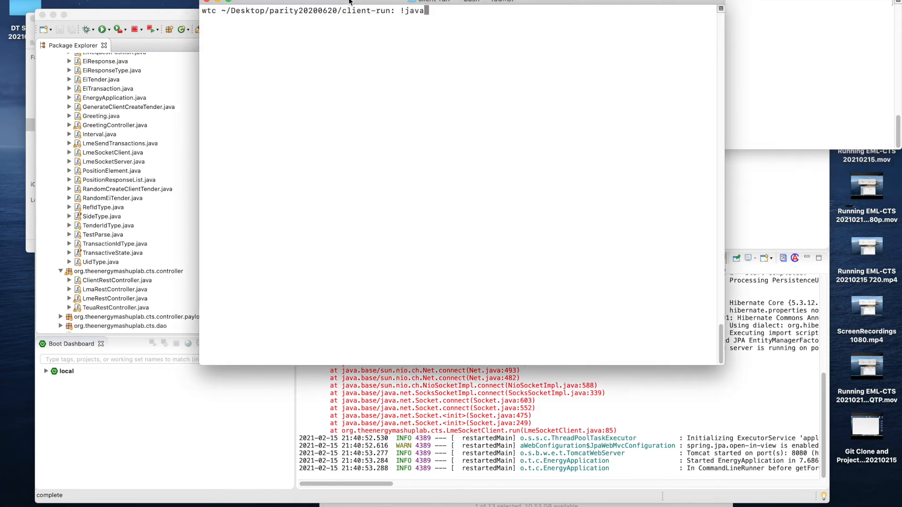
key(Return)
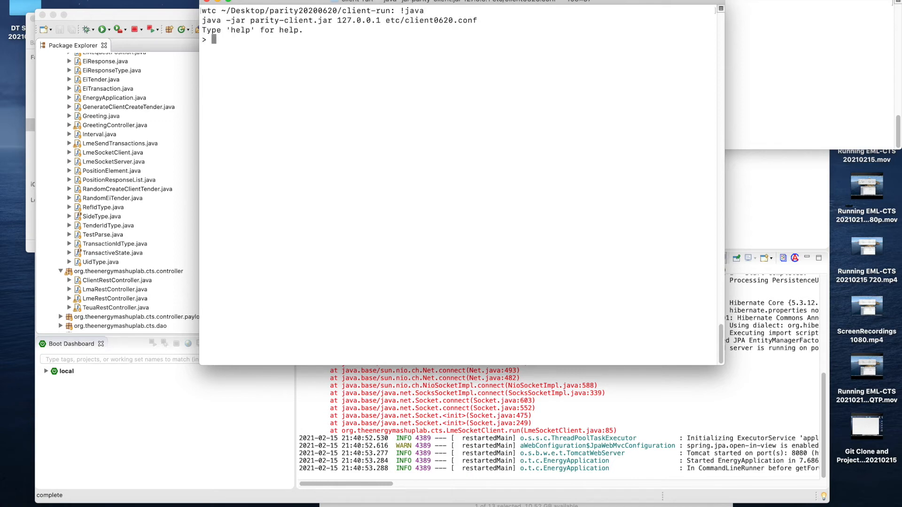
- Switch back to Spring Tool Suite 4 and terminate the running EnergyApplication
click(732, 324)
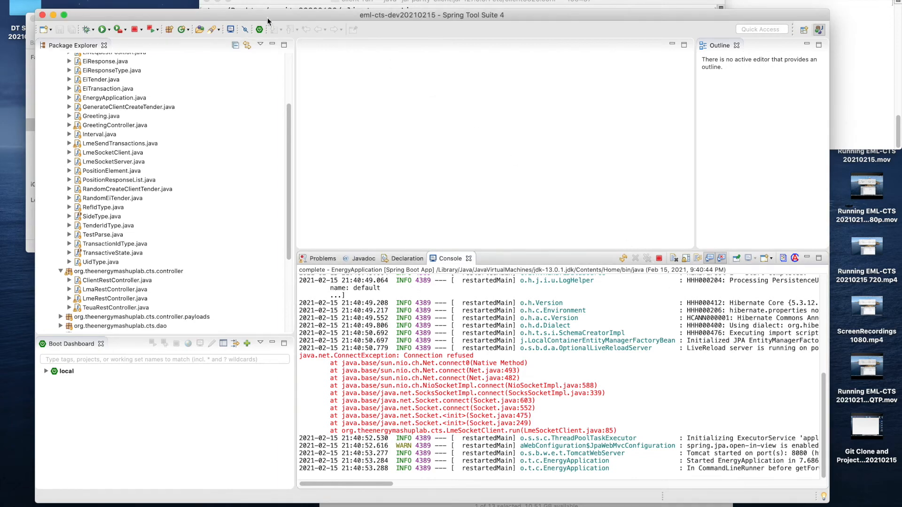
click(135, 30)
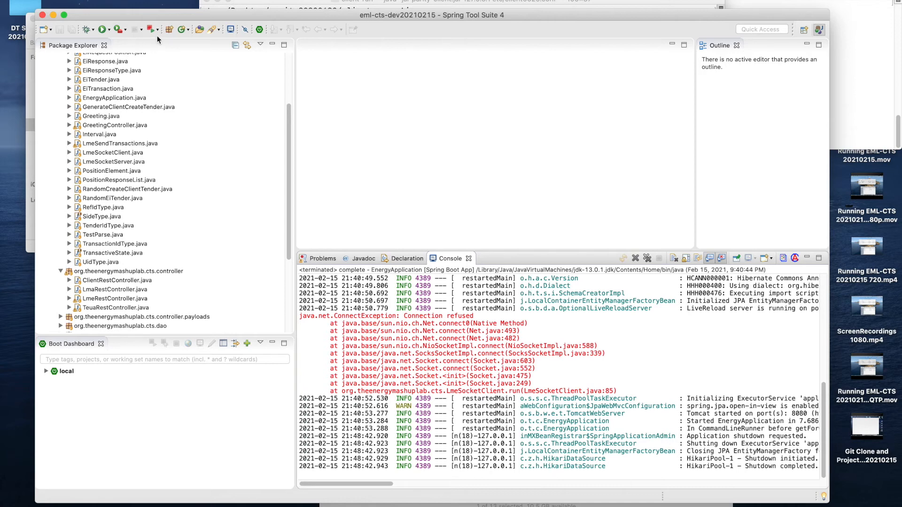
click(268, 0)
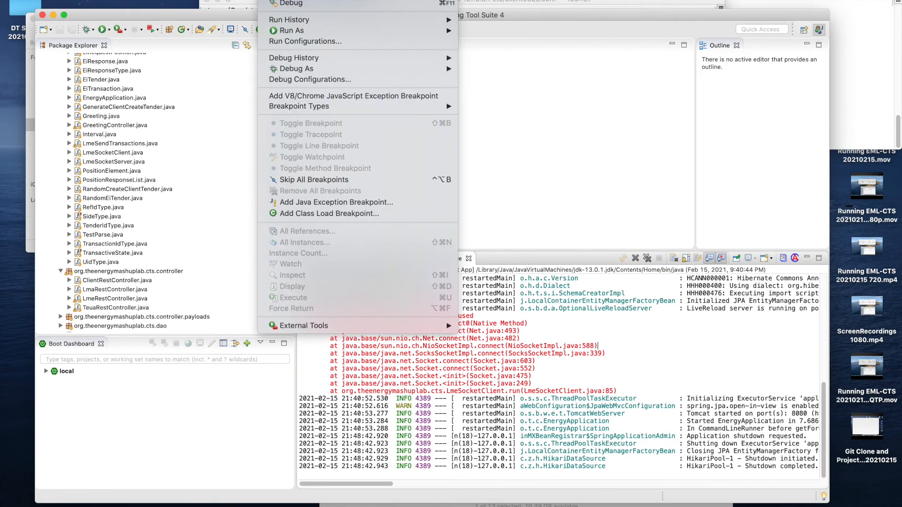
mouse_move(333, 34)
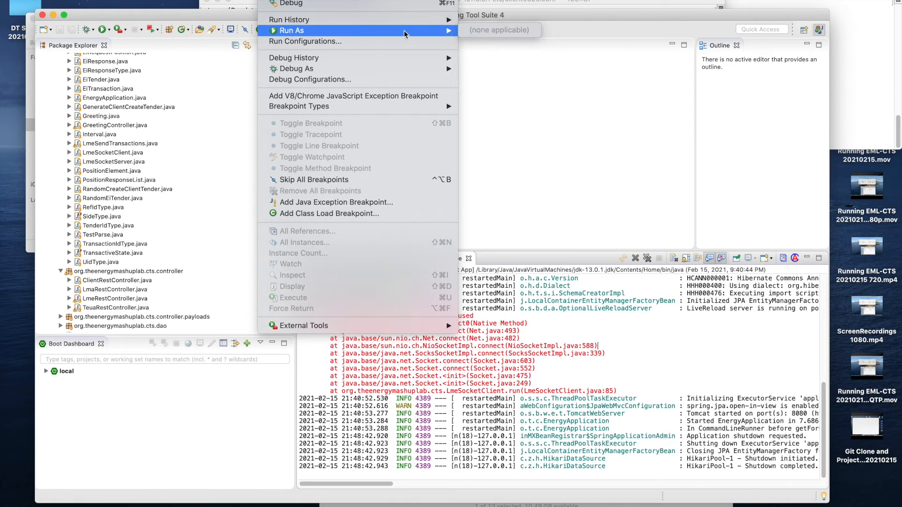
click(86, 71)
- Select the complete project at the root of the package tree and run it again as a Spring Boot App
scroll(85, 70, down, 1)
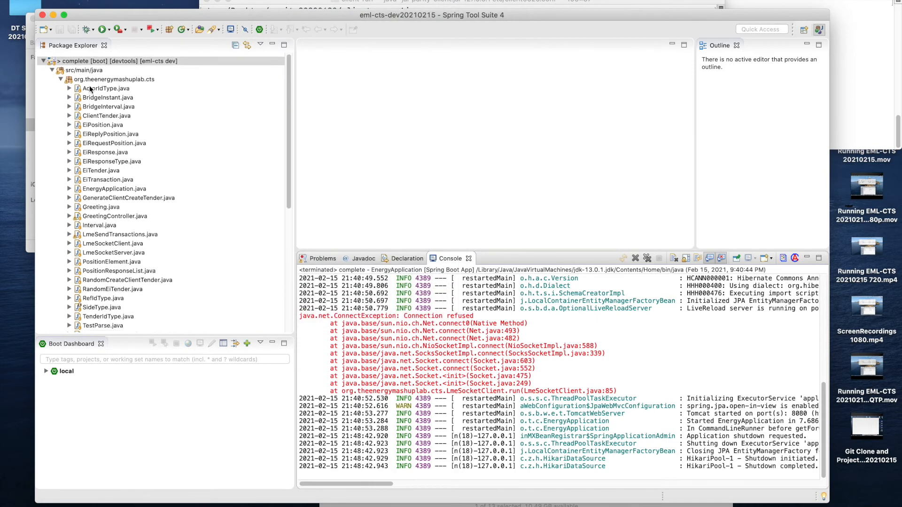
click(112, 59)
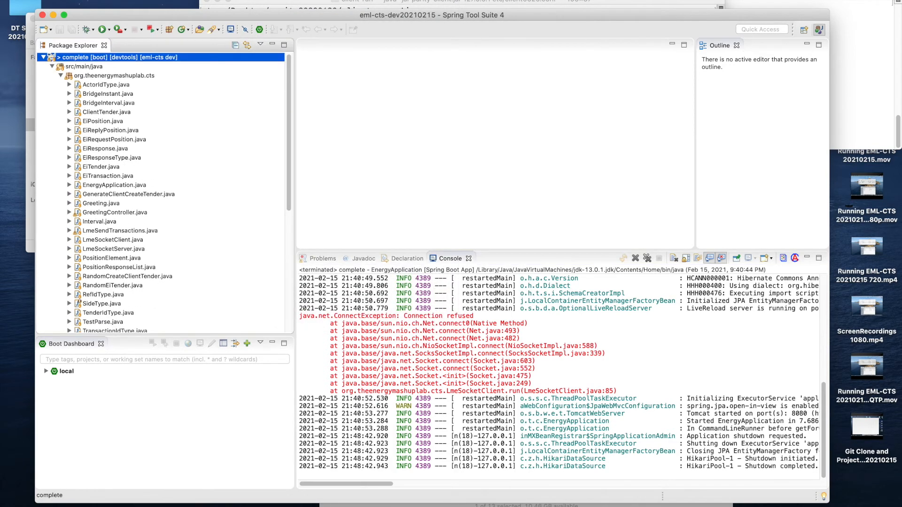
click(342, 1)
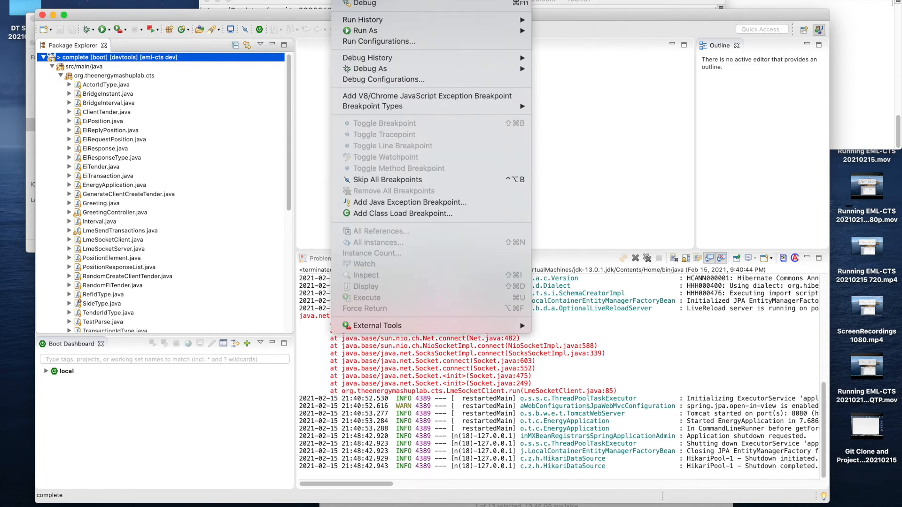
mouse_move(490, 31)
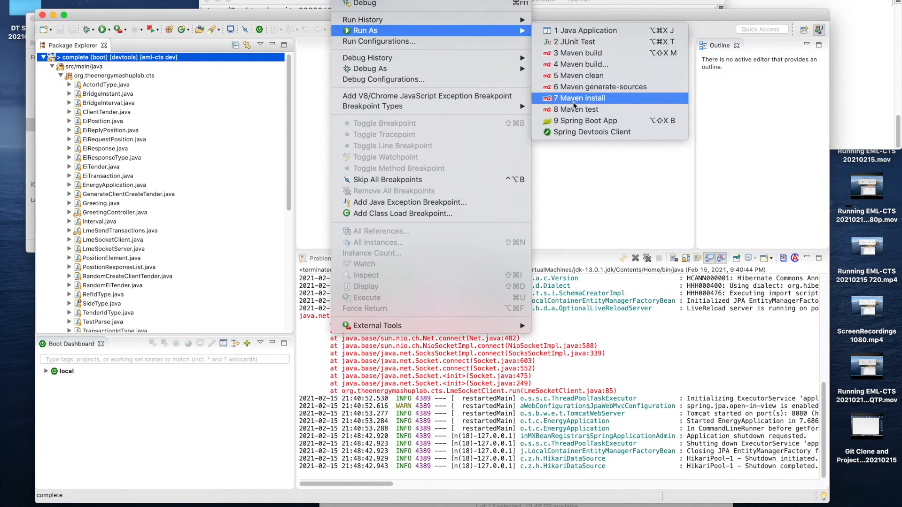
click(576, 122)
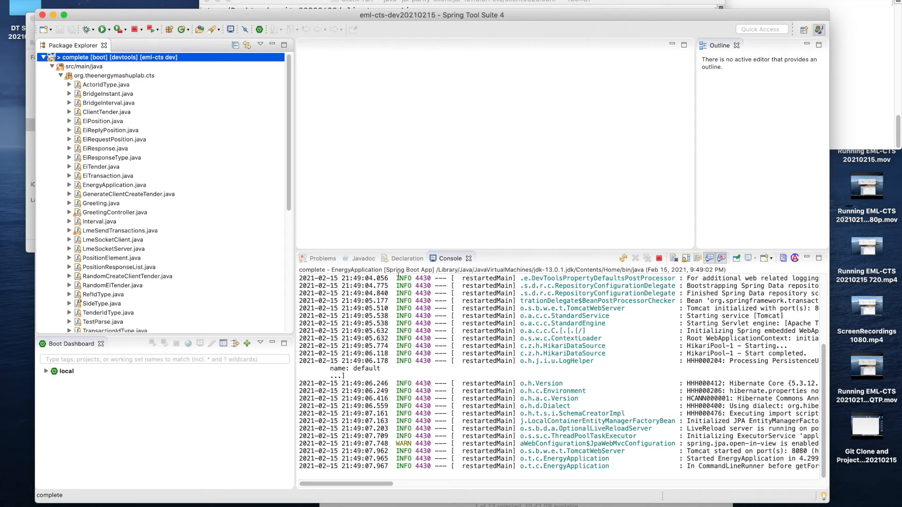
- Switch to Postman and run the "20200621 ClientCreateTender positi..." collection with all its requests and one iteration
click(84, 503)
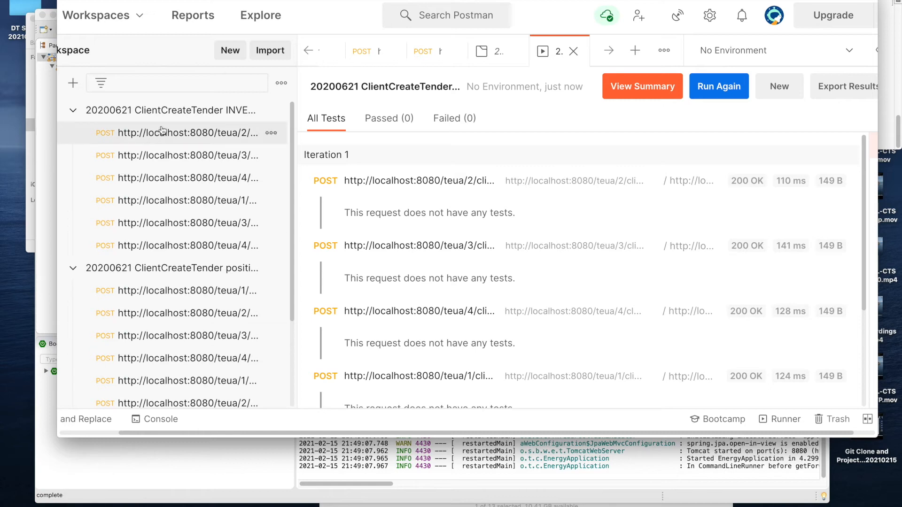
click(201, 266)
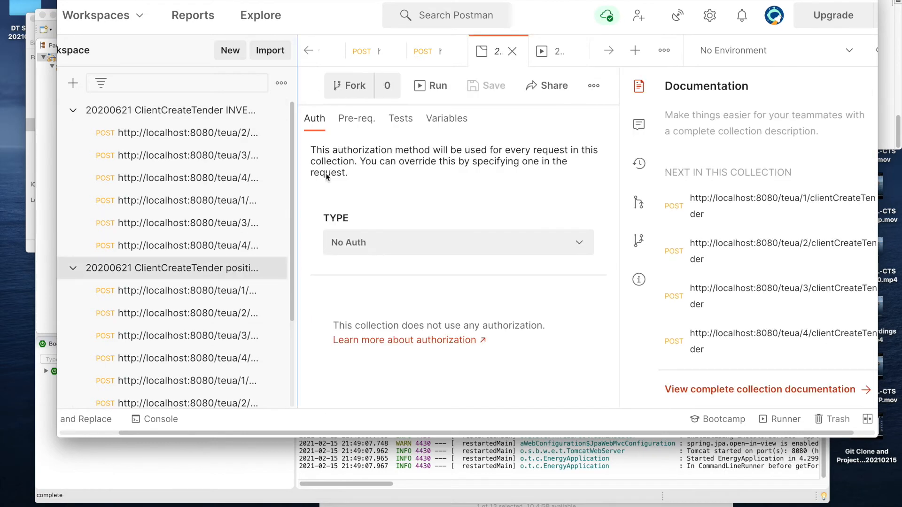
click(431, 86)
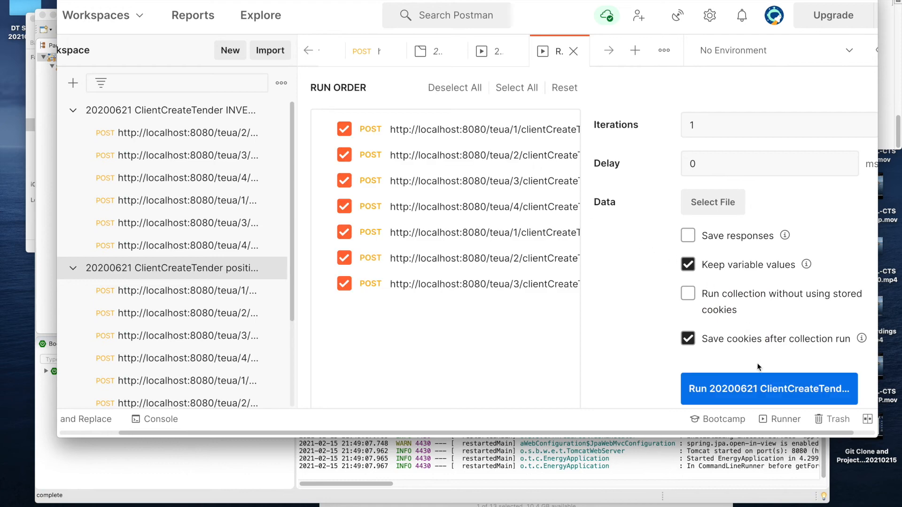
click(765, 389)
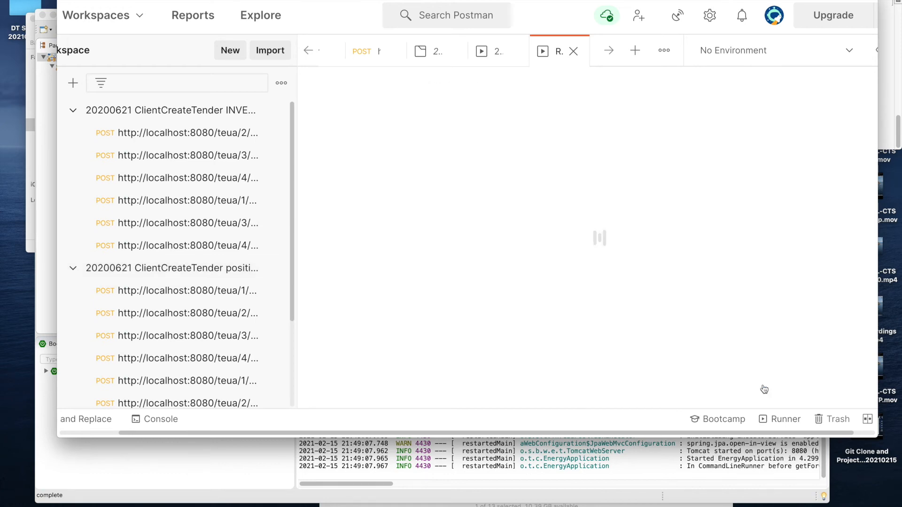
- Hide Postman, check the Spring console output, and list the open orders in the Parity client Terminal window with orders
key(super+h)
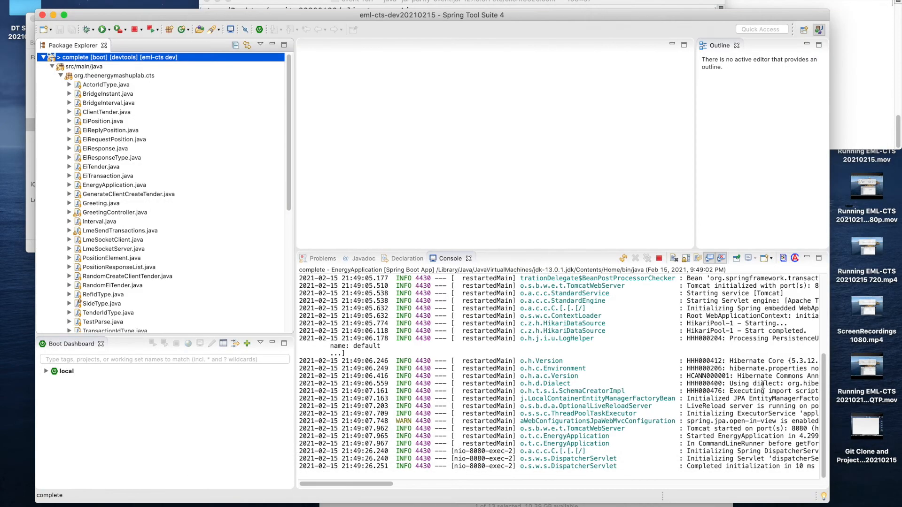
scroll(554, 421, up, 1)
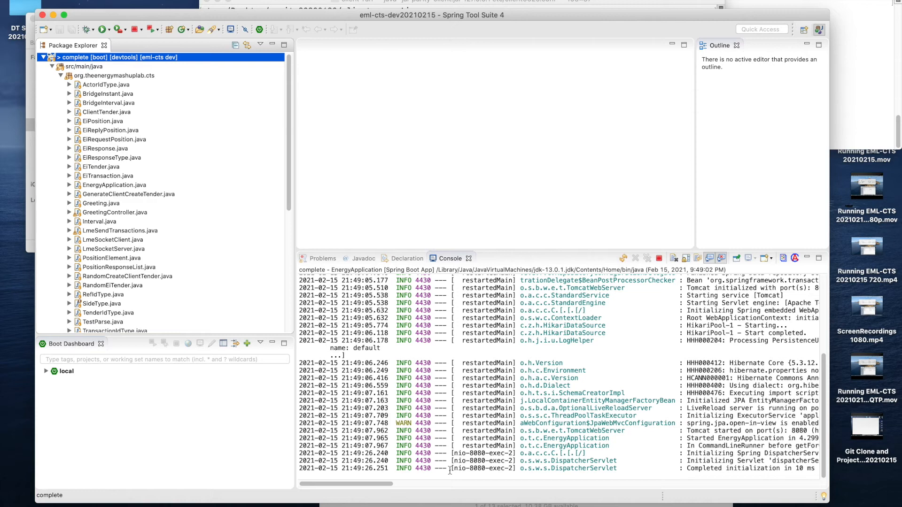
click(515, 4)
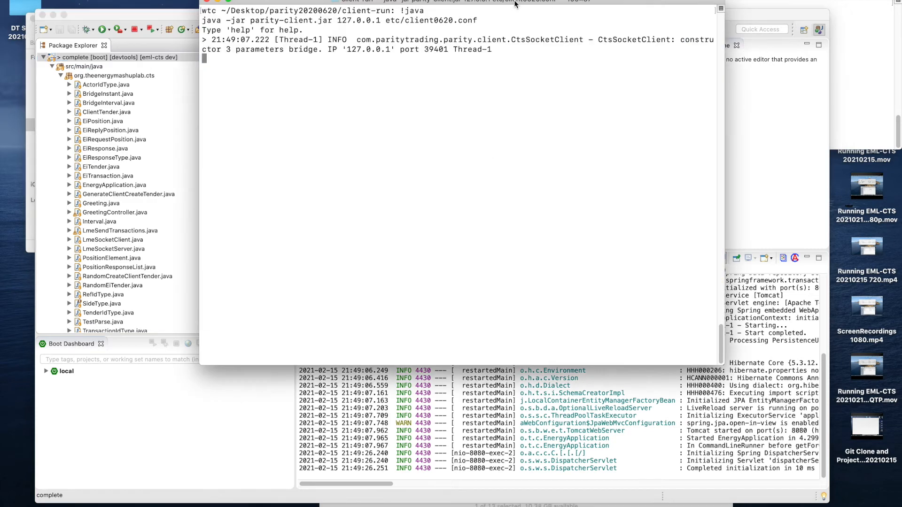
key(Return)
text(orders)
key(Return)
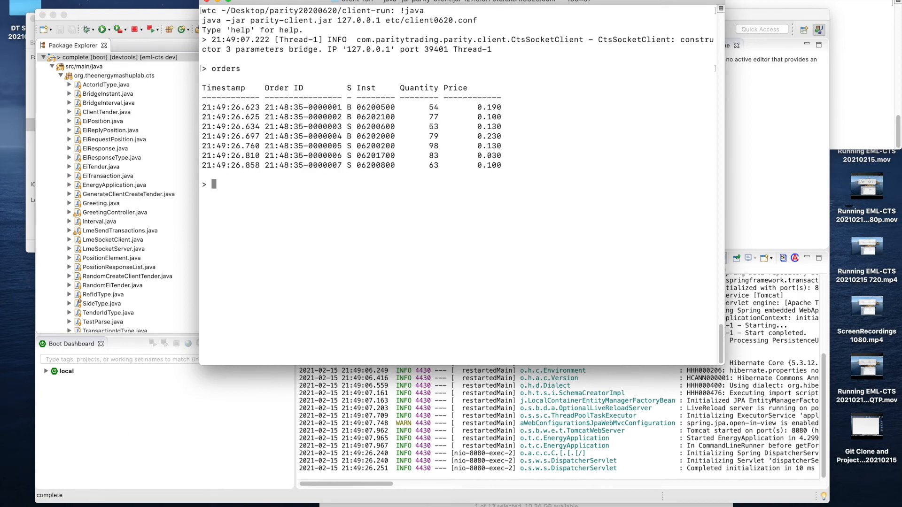
- Return to Postman and run the "20200621 ClientCreateTender INVE..." collection with all its requests and one iteration
click(82, 501)
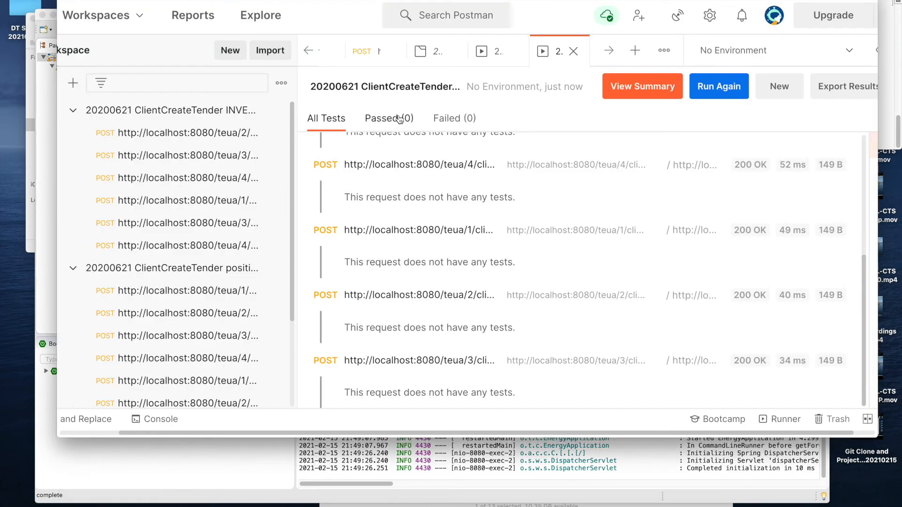
click(231, 108)
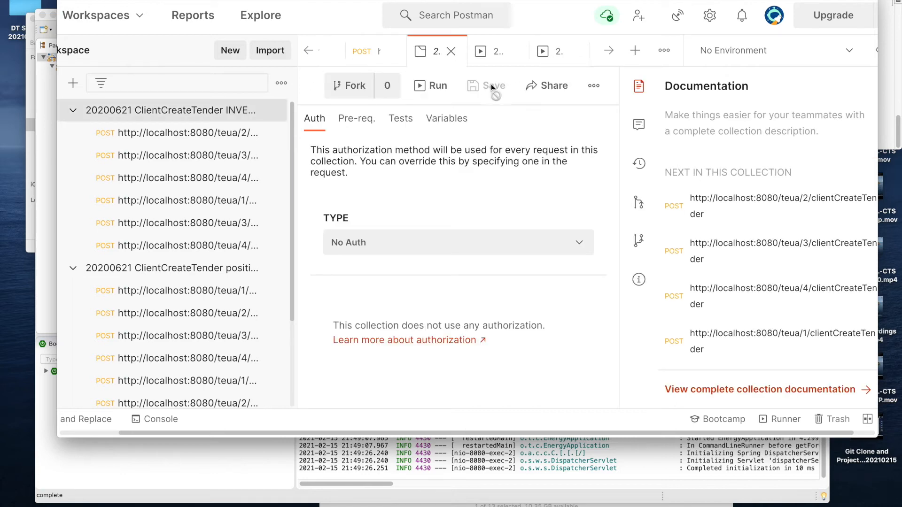
click(413, 89)
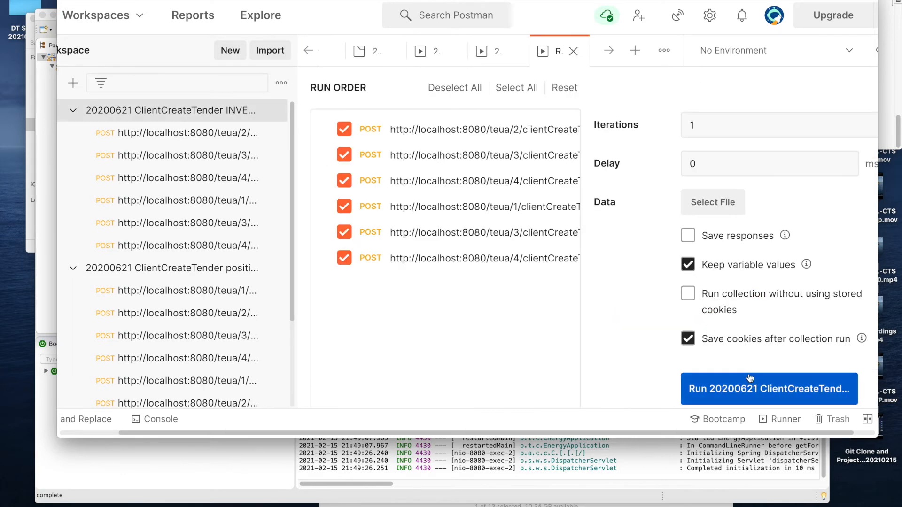
click(756, 388)
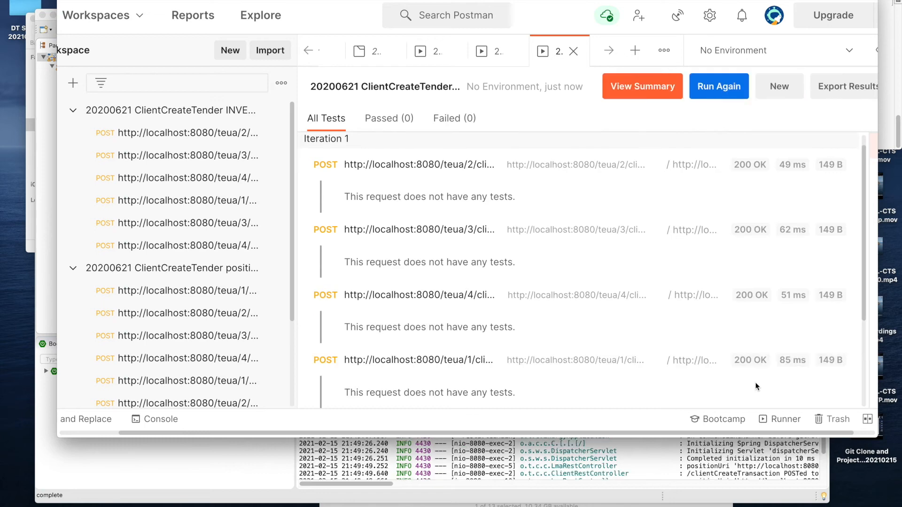
- Hide Postman and query the Parity client with orders and trades to list the remaining orders and the executed trades
key(super+h)
key(Return)
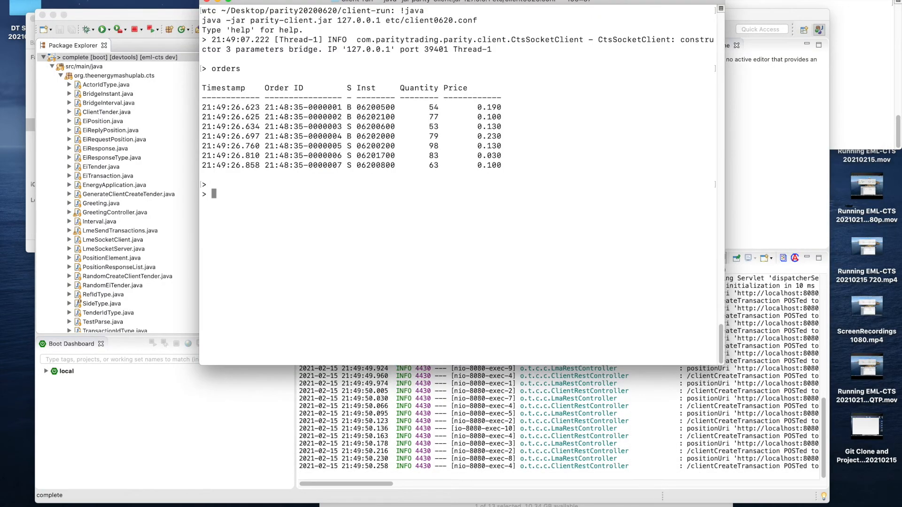
text(orders)
key(Return)
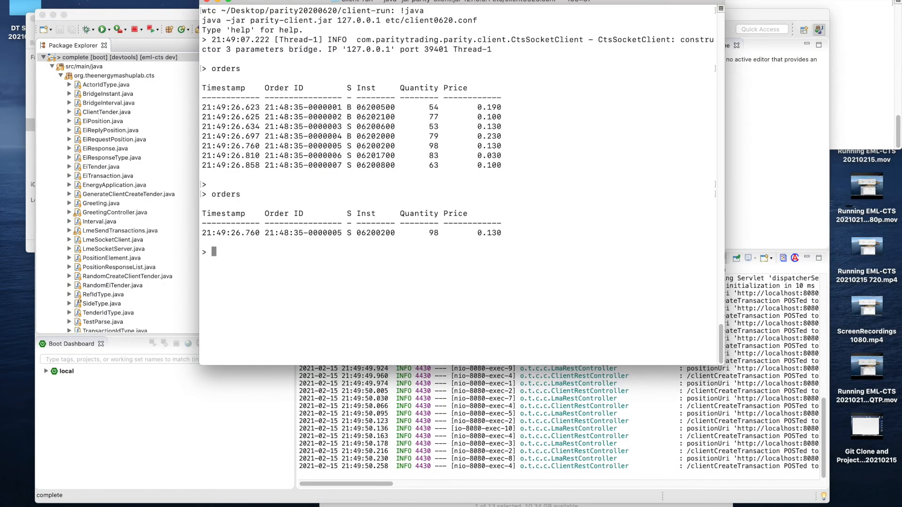
text(trades)
key(Return)
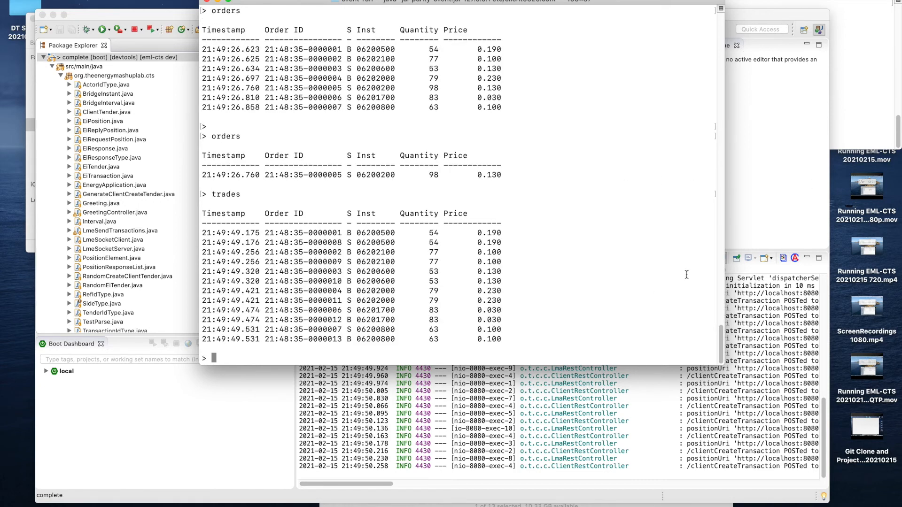
- Bring Spring Tool Suite 4 forward, enlarge its window and narrow the Package Explorer to give the console more width
click(546, 409)
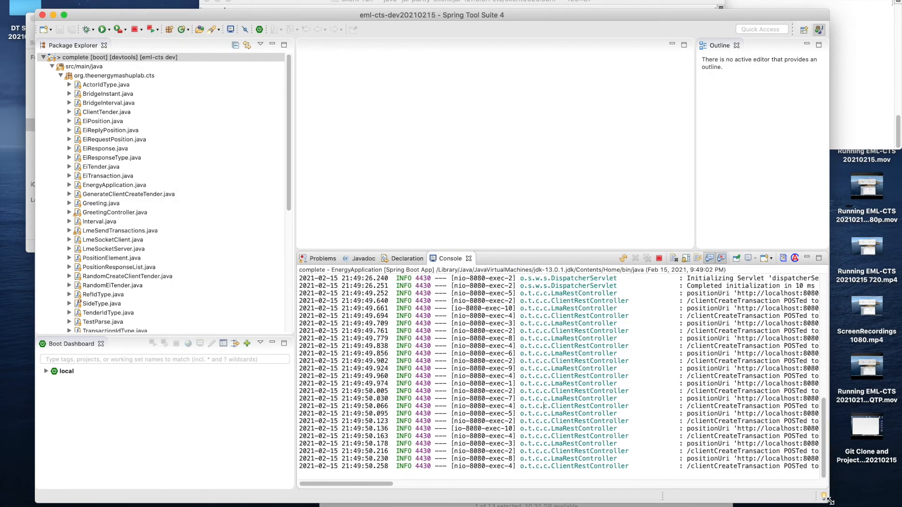
drag(831, 502, 867, 506)
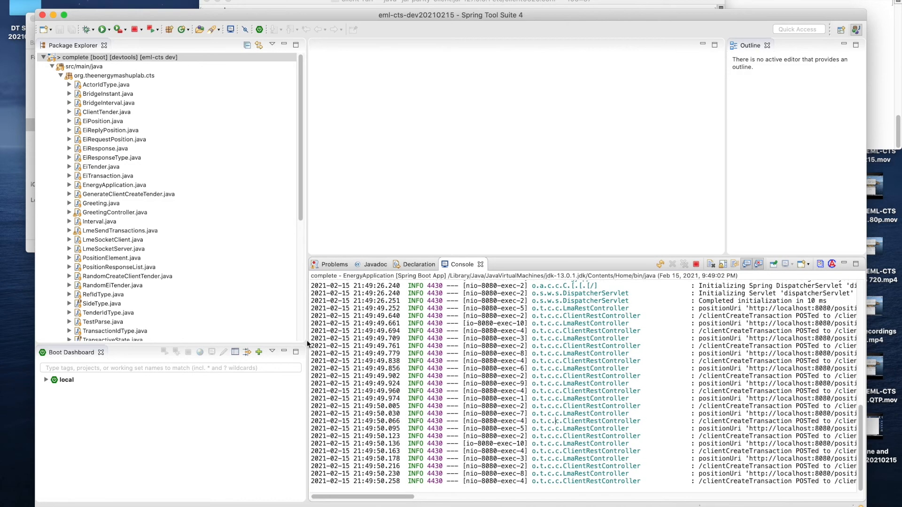
drag(306, 297, 205, 294)
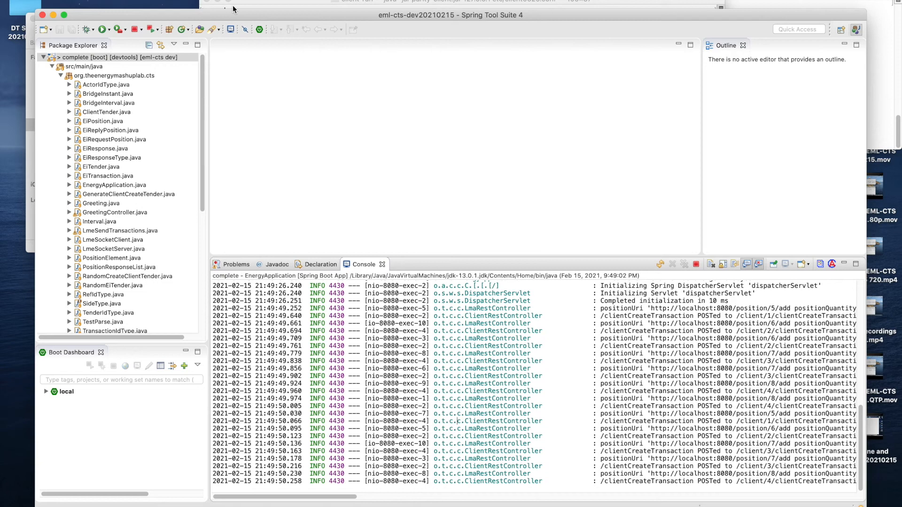
- Terminate the running EnergyApplication, hide Spring Tool Suite 4, and switch to the "complete" ksh Terminal window
click(135, 29)
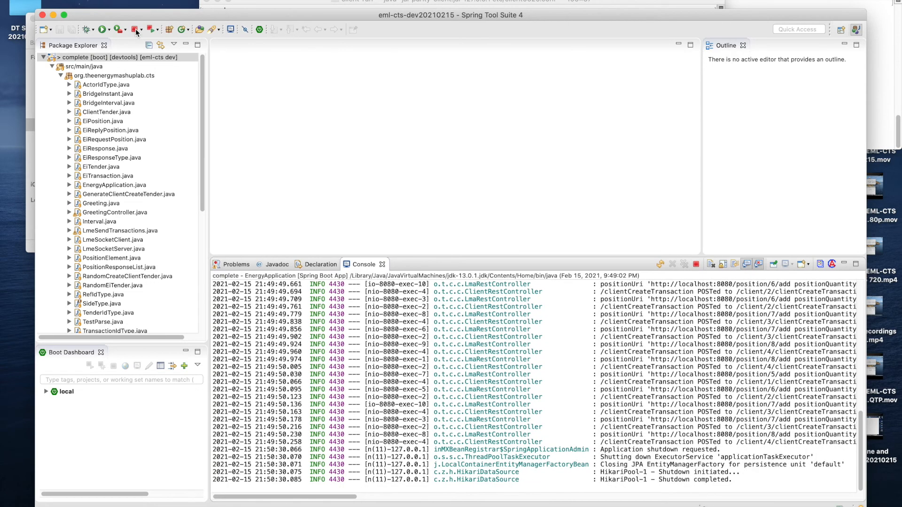
key(super+h)
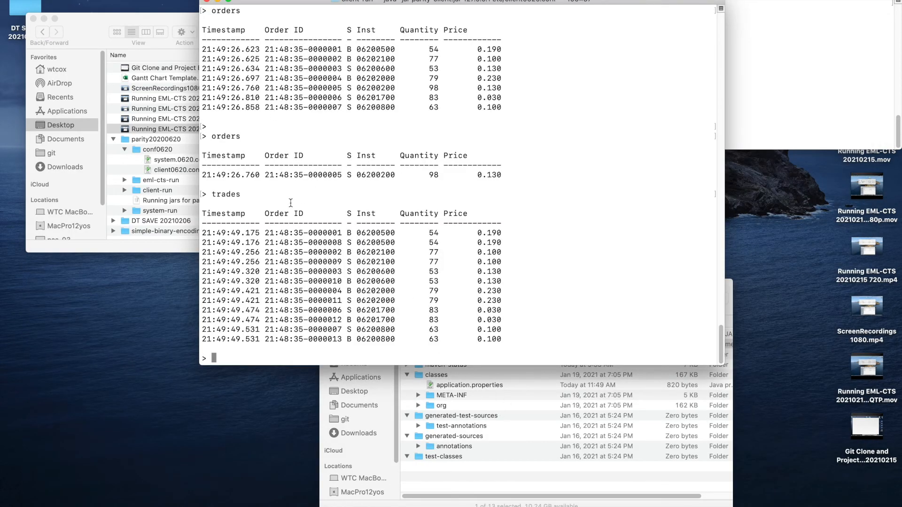
click(159, 0)
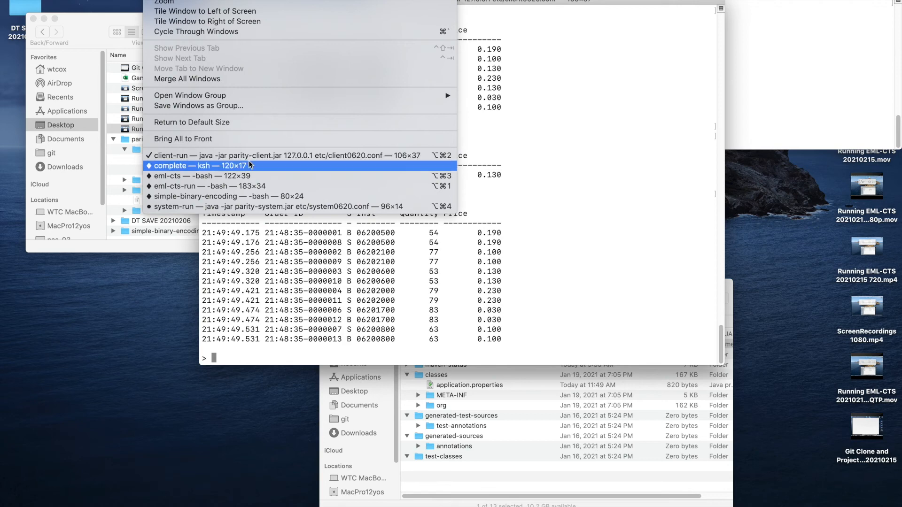
click(247, 166)
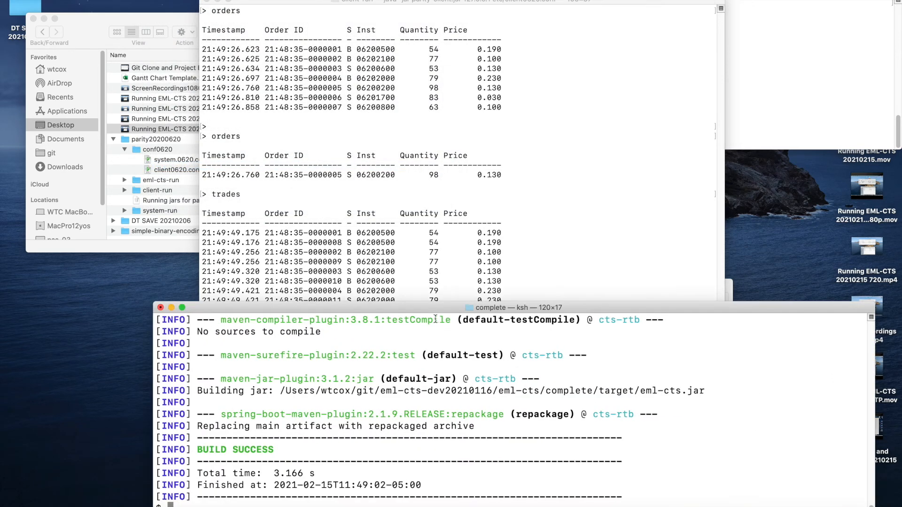
- Print the working directory, move up three levels with cd ../../.., and list the contents of the git folder
text(pwd)
key(Return)
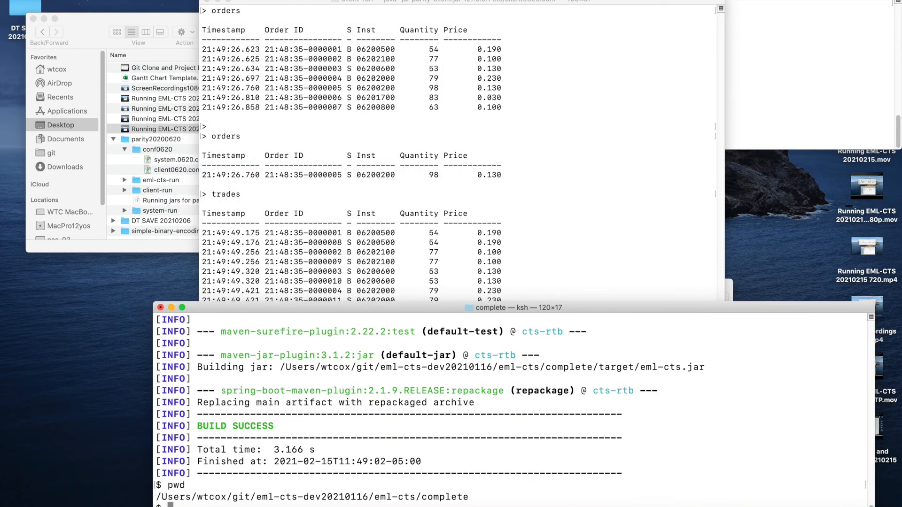
text(cd ../../..)
key(Return)
text(pwd)
key(Return)
text(ls)
key(Return)
- Change into the eml-cts-dev20210116 folder, copying its name from the listing, and list its contents
text(cd)
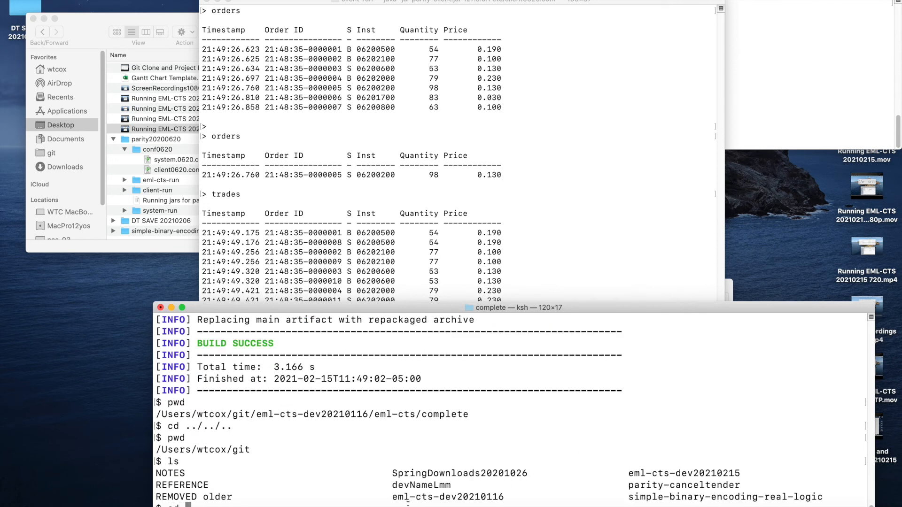
drag(393, 498, 505, 496)
key(super+c)
key(super+v)
key(Return)
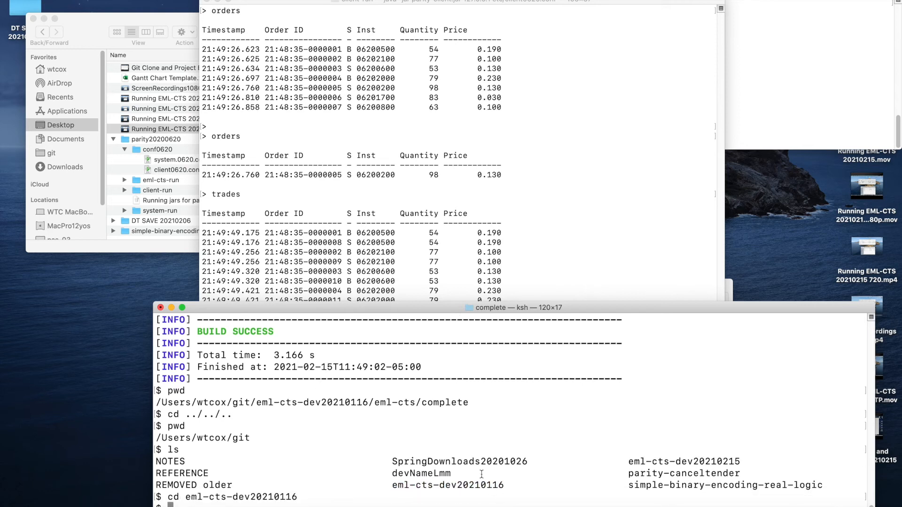
text(ls)
key(Return)
- Change into the eml-cts folder with cd *, move on into complete, and list its contents
text(cd e)
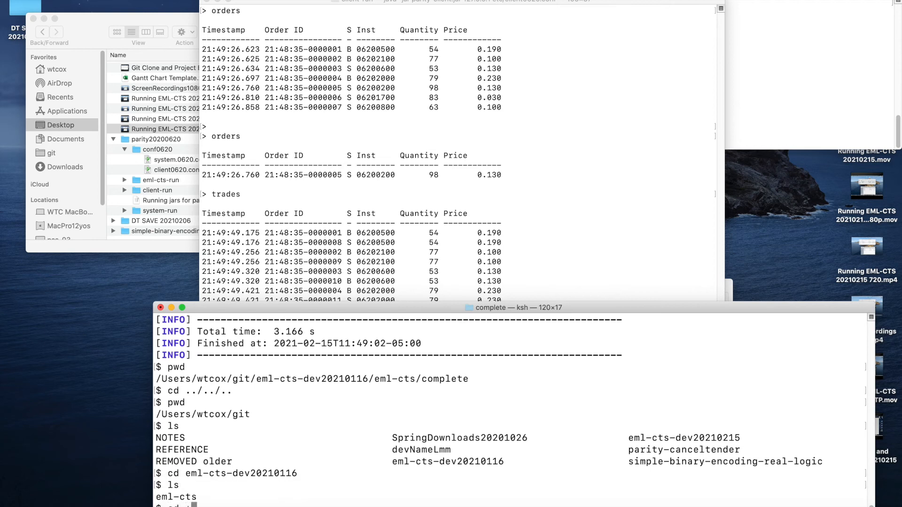
key(Return)
text(cd complete)
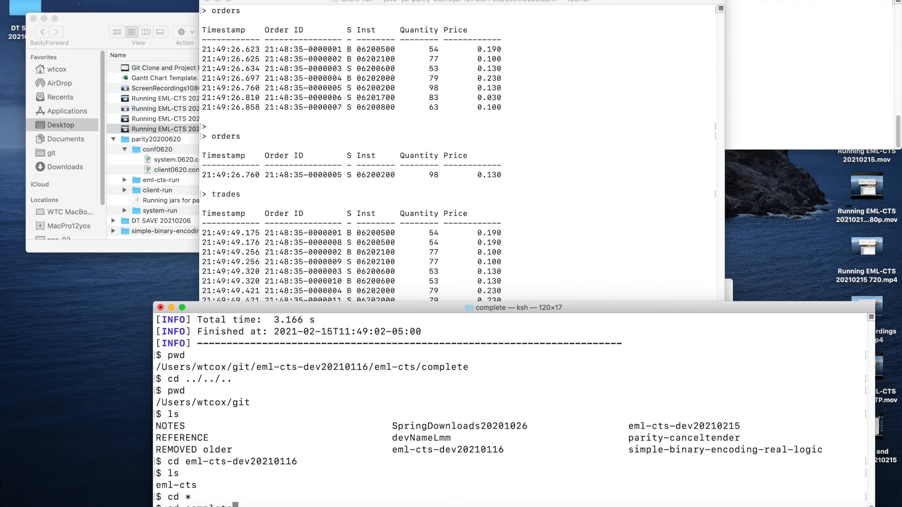
key(Return)
text(ls)
key(Return)
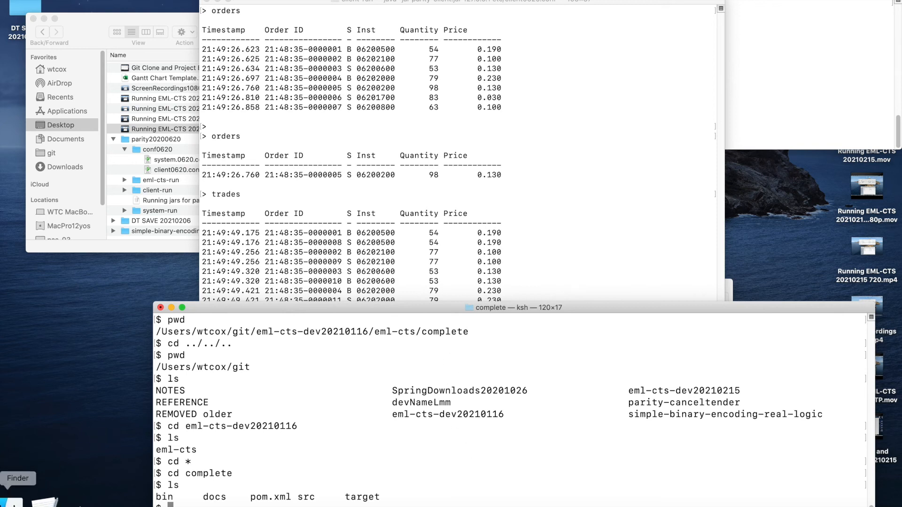
- Switch to Finder, bring the target folder window forward, and navigate it up to the enclosing git folder
click(156, 24)
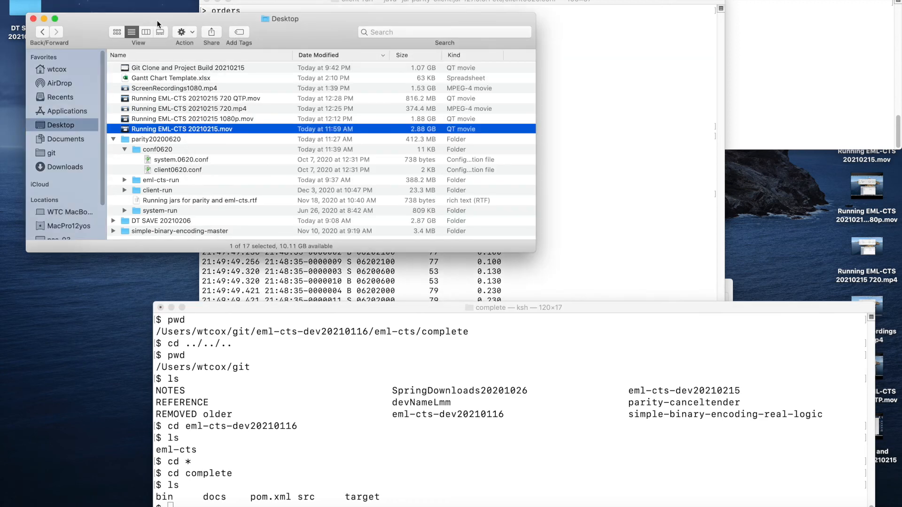
click(165, 0)
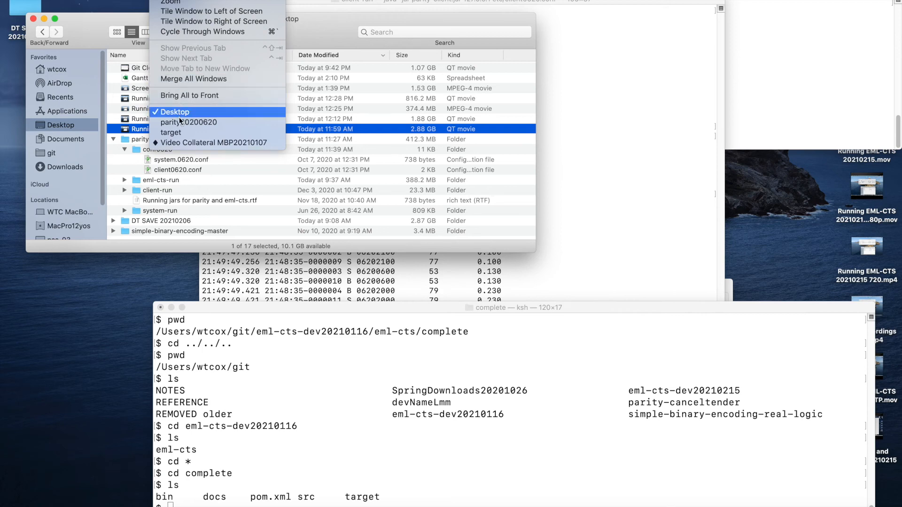
click(173, 133)
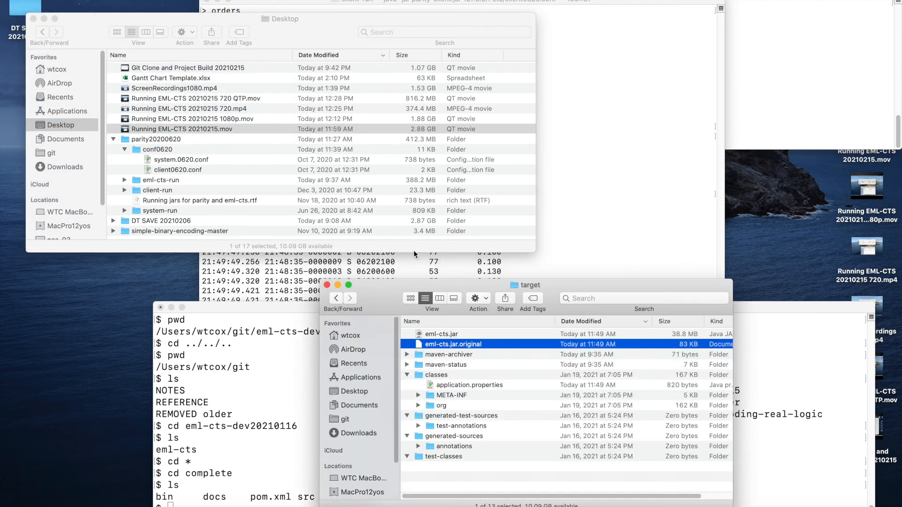
super+click(517, 287)
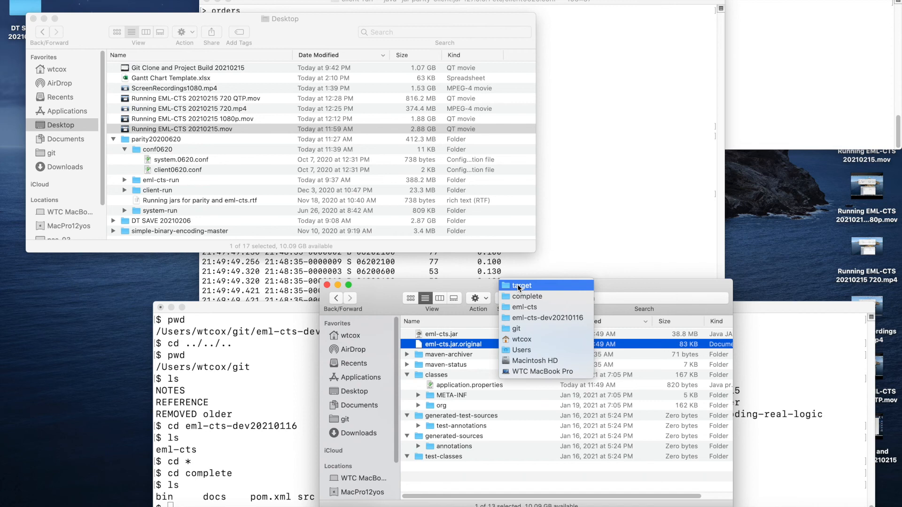
click(510, 327)
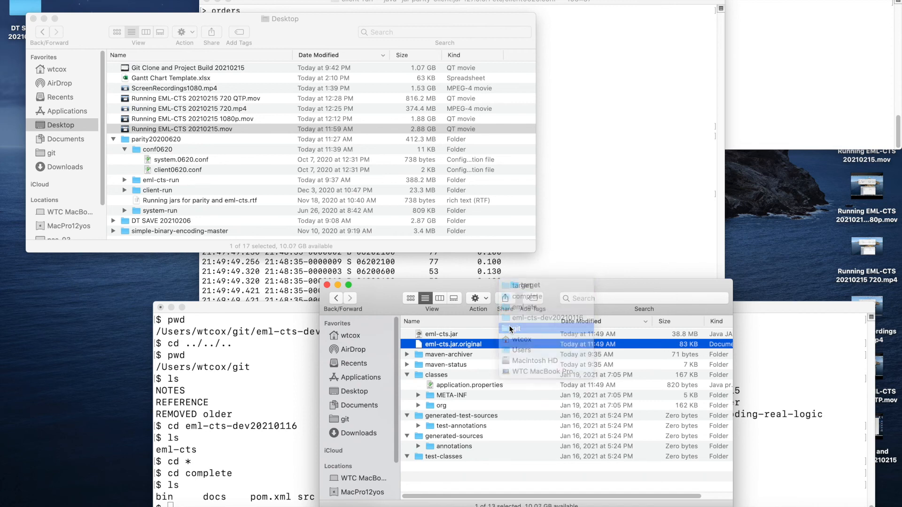
- Open the eml-cts-dev20210215 folder and work down through its subfolders to the target folder
double_click(464, 333)
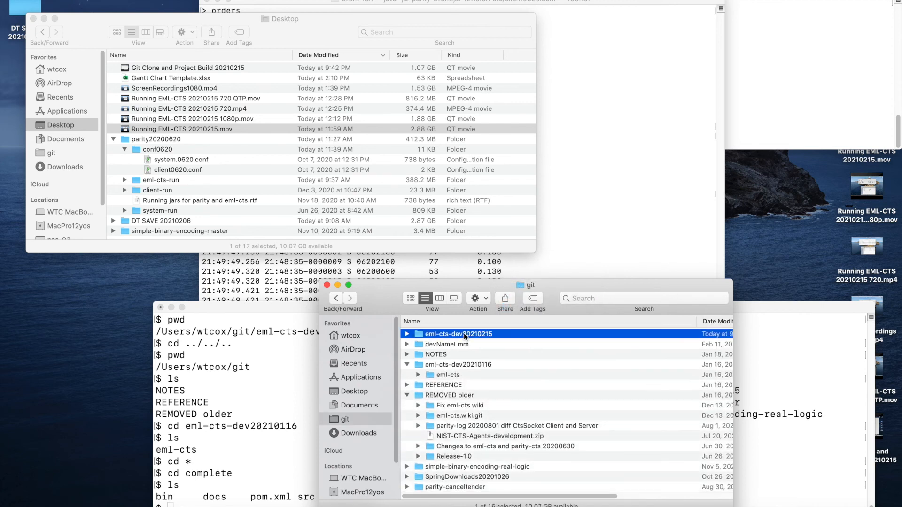
click(446, 334)
double_click(446, 334)
double_click(448, 334)
double_click(438, 332)
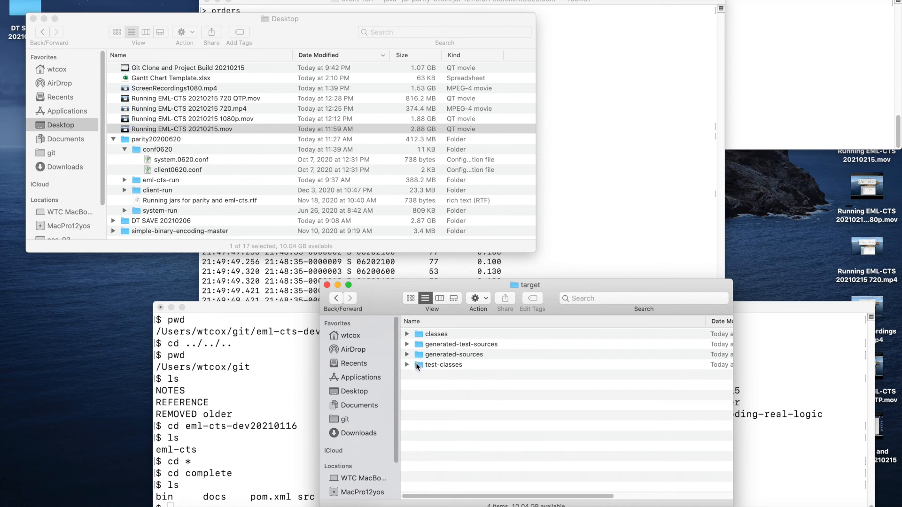
- Open the classes folder in Finder, and switch to Terminal to run mvn package in the eml-cts-dev20210116 project's complete folder
double_click(419, 334)
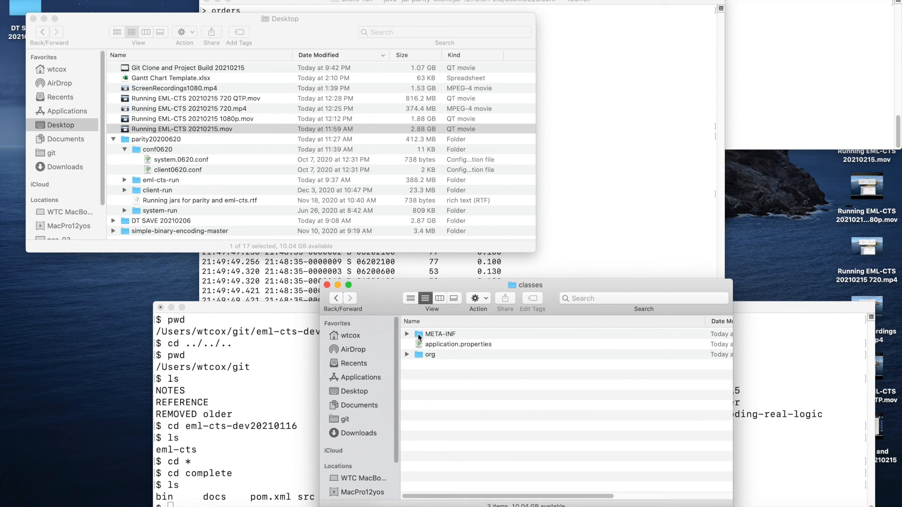
click(268, 305)
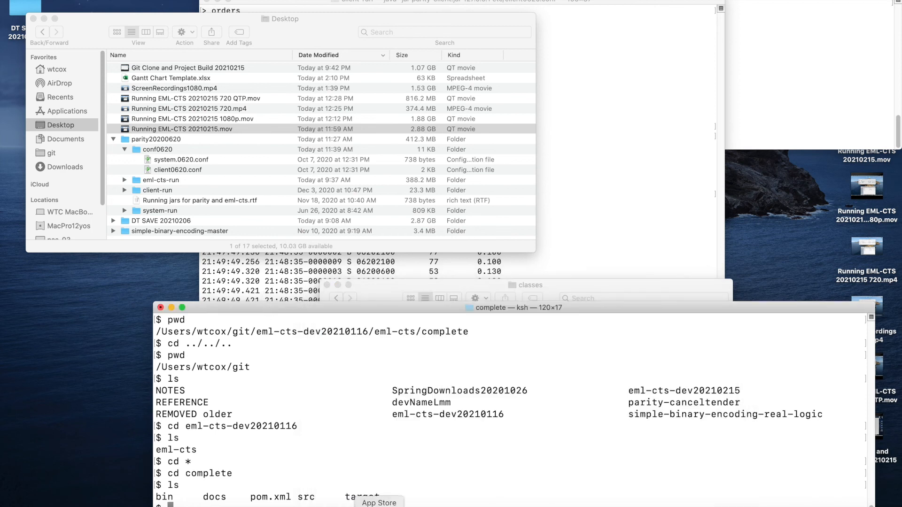
key(Return)
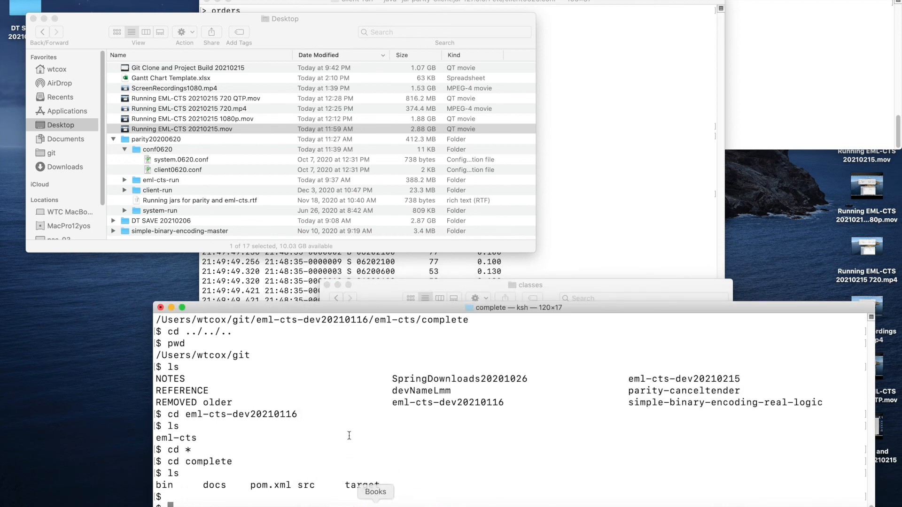
key(Return)
text(mvn package)
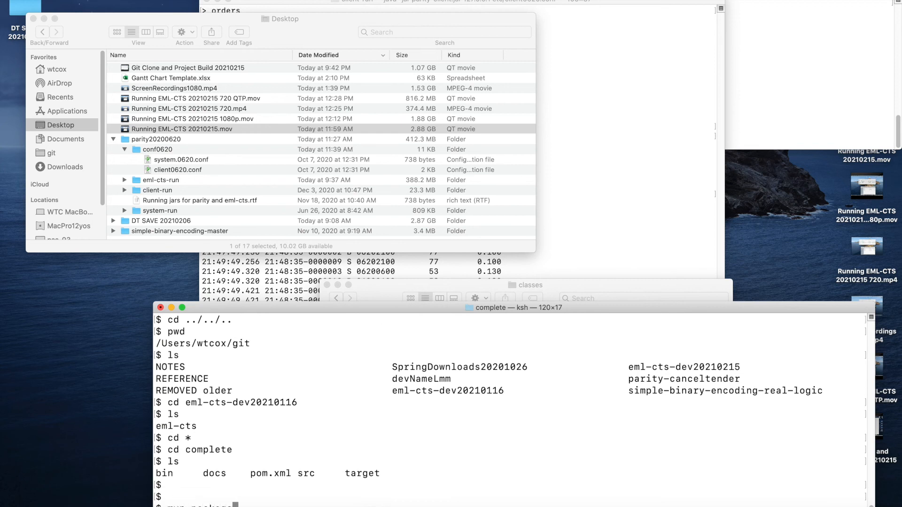
key(Return)
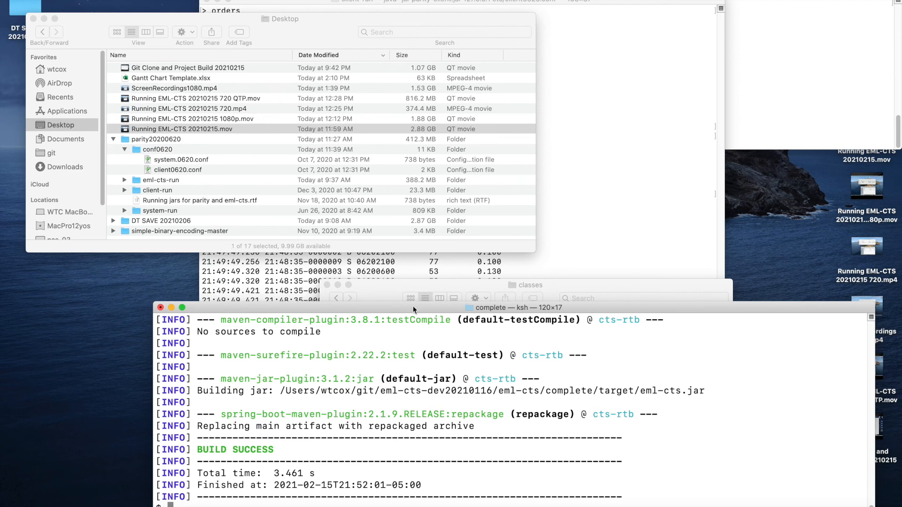
- Switch to Finder, go up from classes to the complete folder, check its enclosing folder path, and reopen target
click(615, 286)
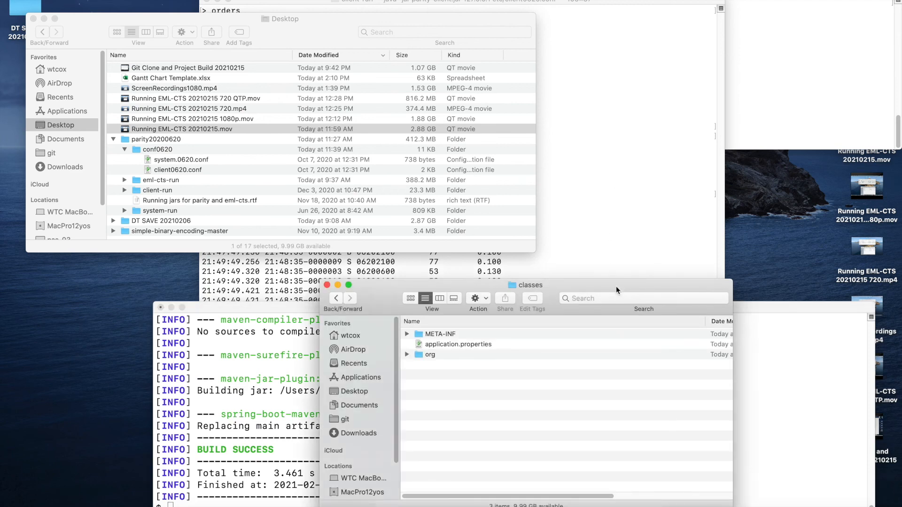
key(super+Up)
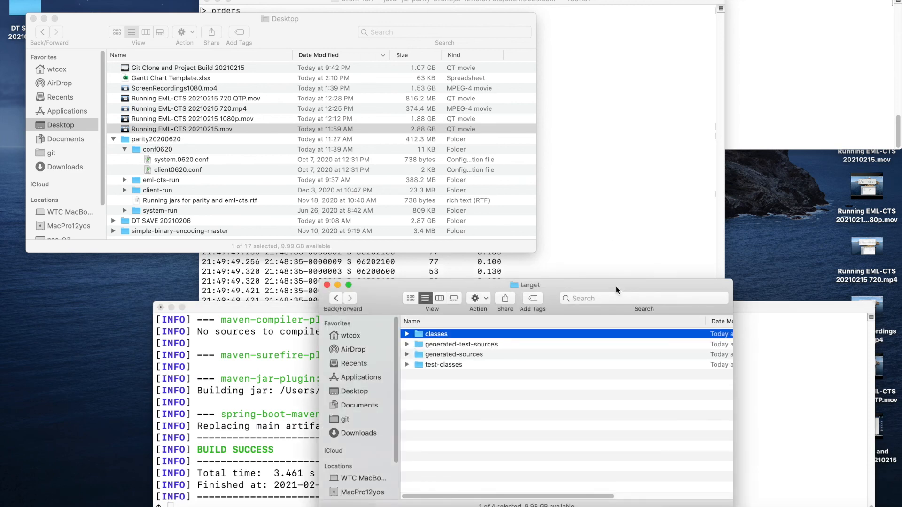
key(super+Up)
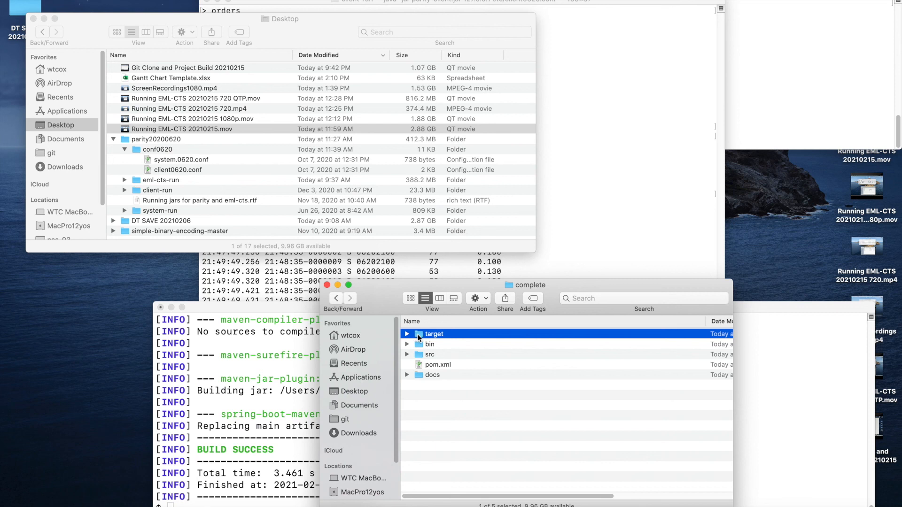
super+click(523, 287)
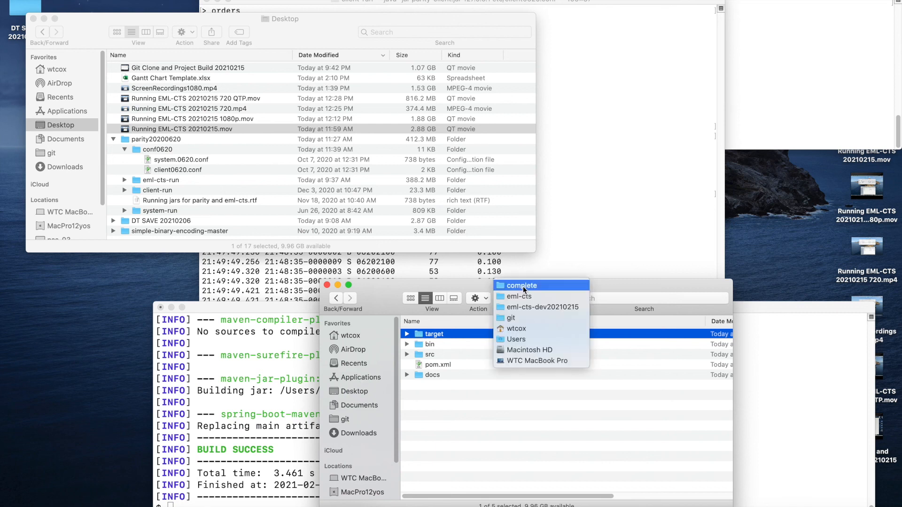
click(522, 286)
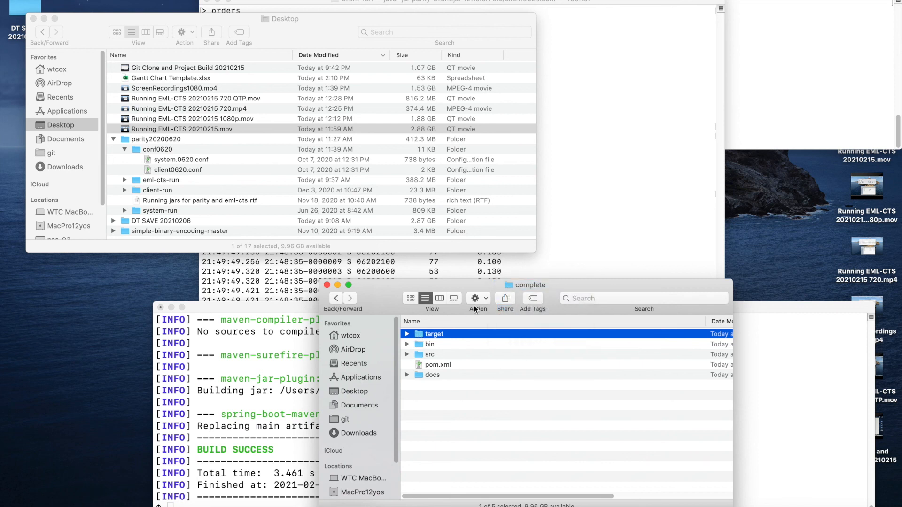
double_click(419, 334)
- Switch to Terminal and print the current working directory with pwd
click(303, 374)
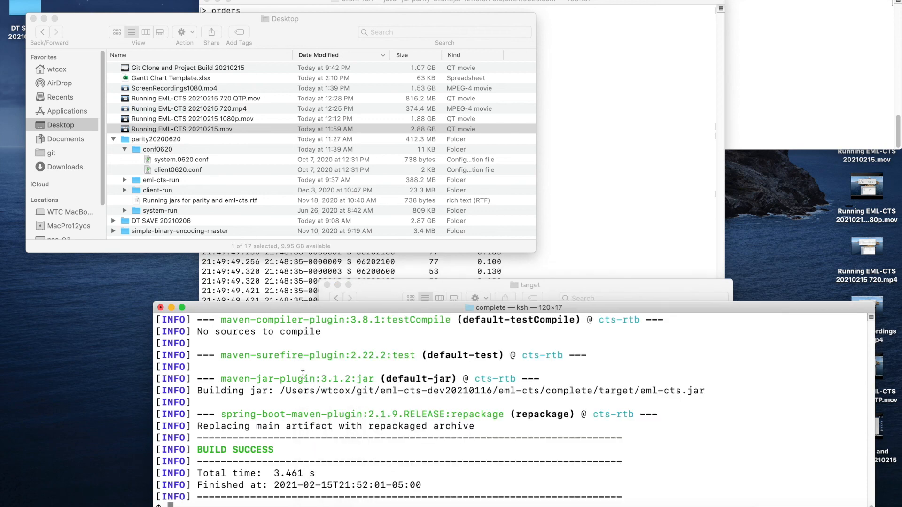
text(pwd)
key(Return)
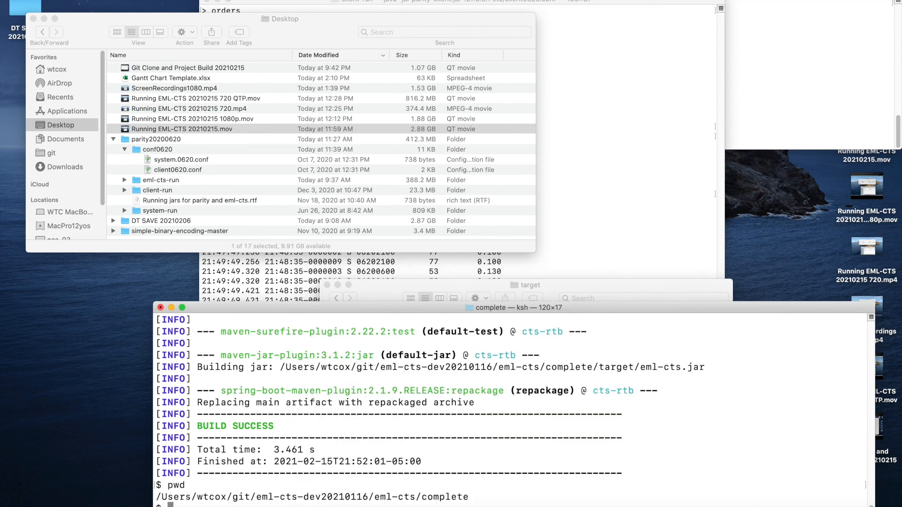
- Move up three levels to the git folder with cd ../../.. and list its contents
text(cd ../../..)
key(Return)
text(ls)
key(Return)
- Change into the eml-cts-dev20210215 folder, copying its name from the listing
text(cd)
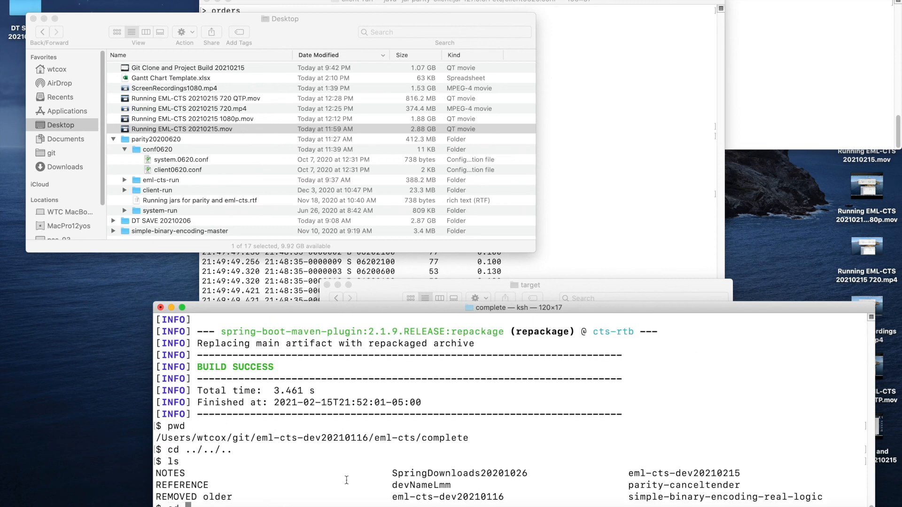
drag(634, 474, 740, 475)
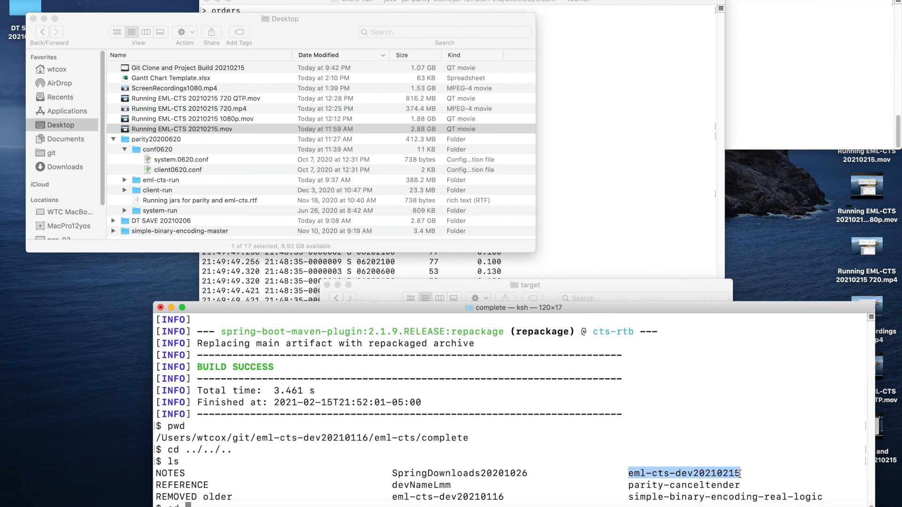
text(eml-cts-dev20210215)
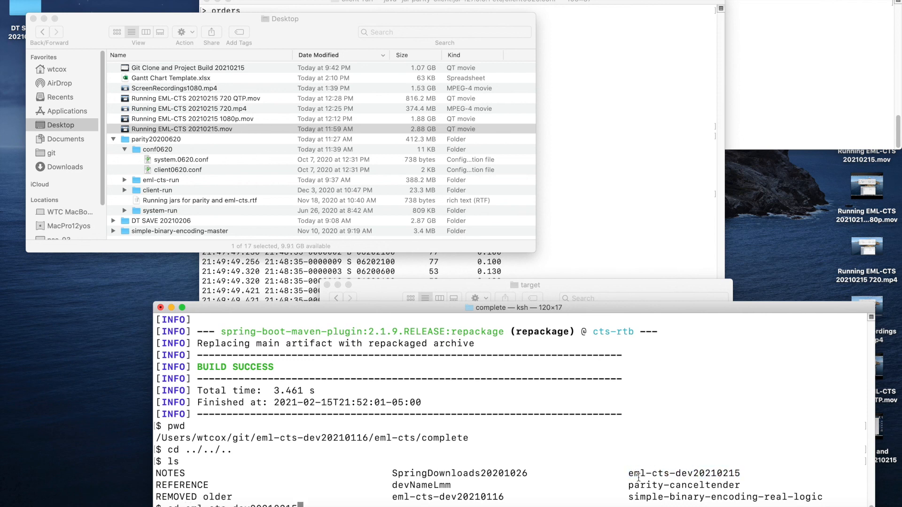
key(Return)
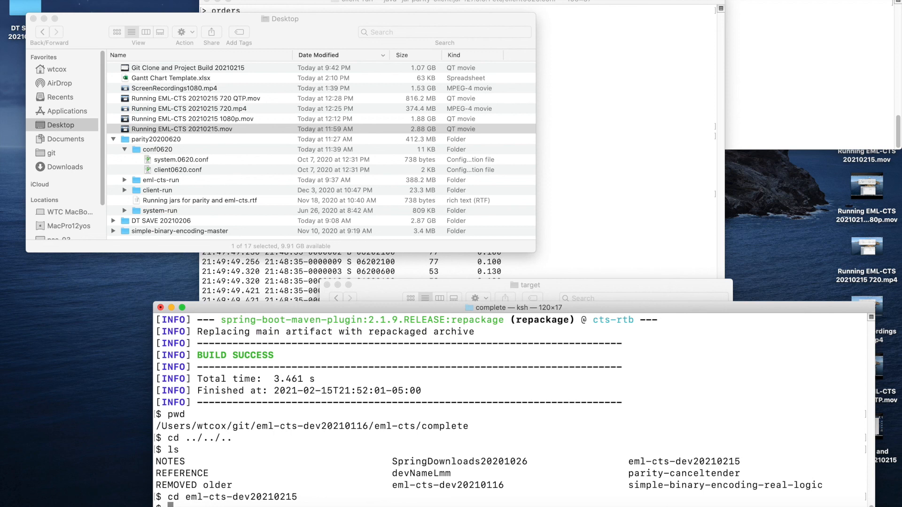
- Change into the project's subfolder with cd *, move on into complete, and list its contents with ls
text(cd *)
key(Return)
text(cd complete)
key(Return)
text(ls)
key(Return)
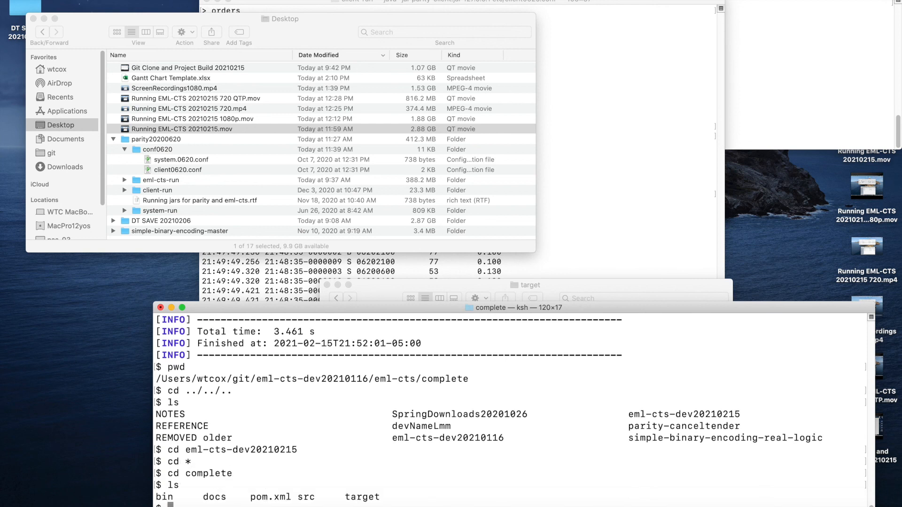
- Build the eml-cts-dev20210215 project with mvn package and list the target folder in long format with ls -l target
text(mvn package)
key(Return)
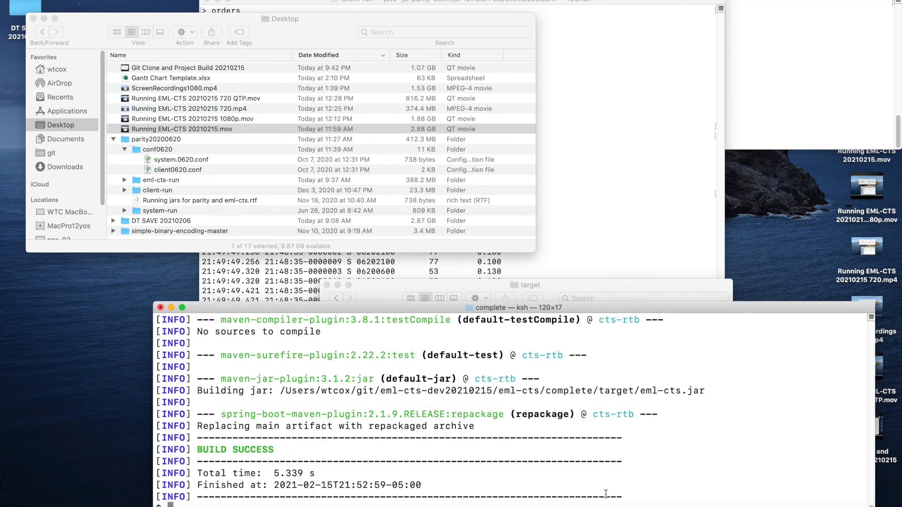
text(ls -l target)
key(Return)
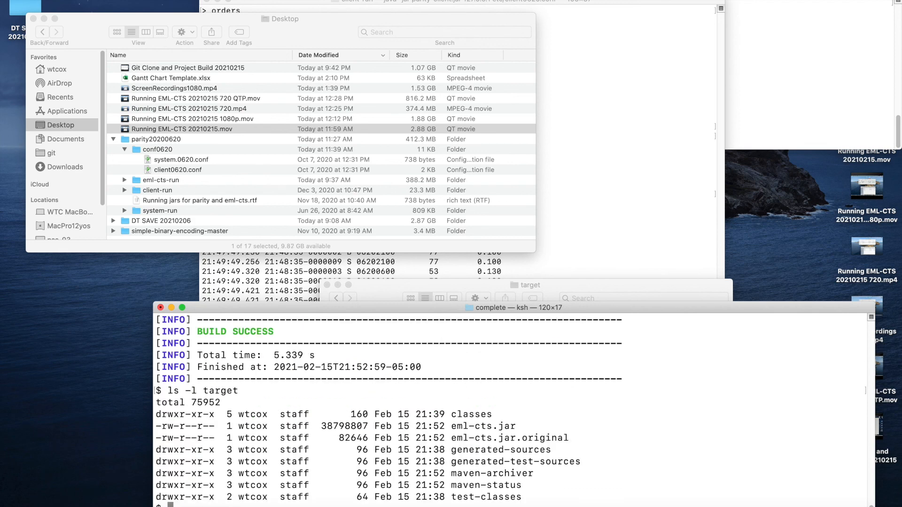